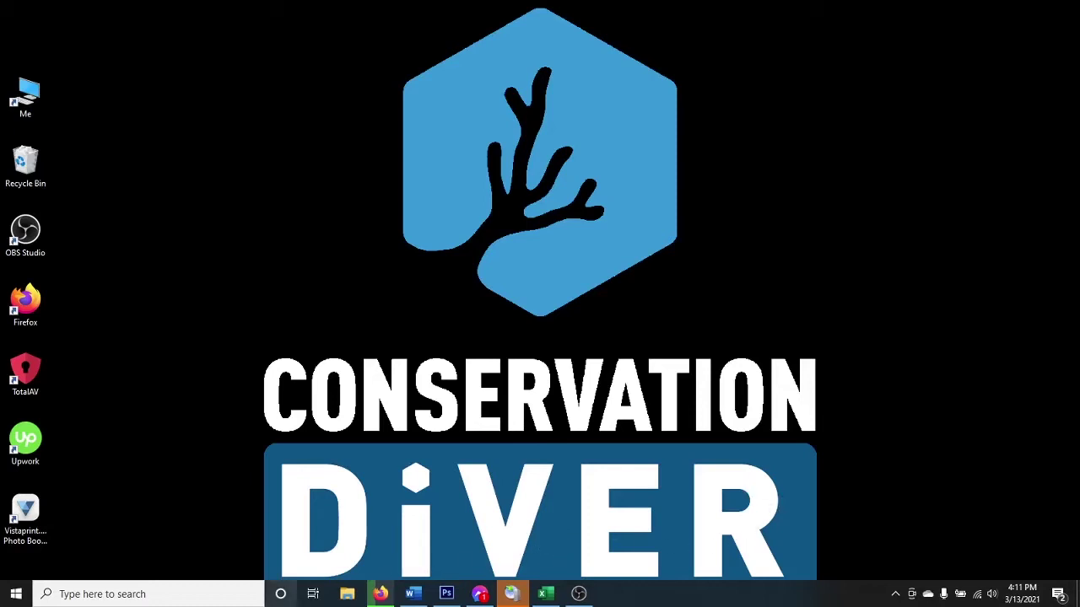
Switch to Firefox, search the web for "image j fiji" and open the fiji.sc result, Fiji: ImageJ, with "Batteries Included".
{"action": "left_click", "coordinate": [380, 594]}
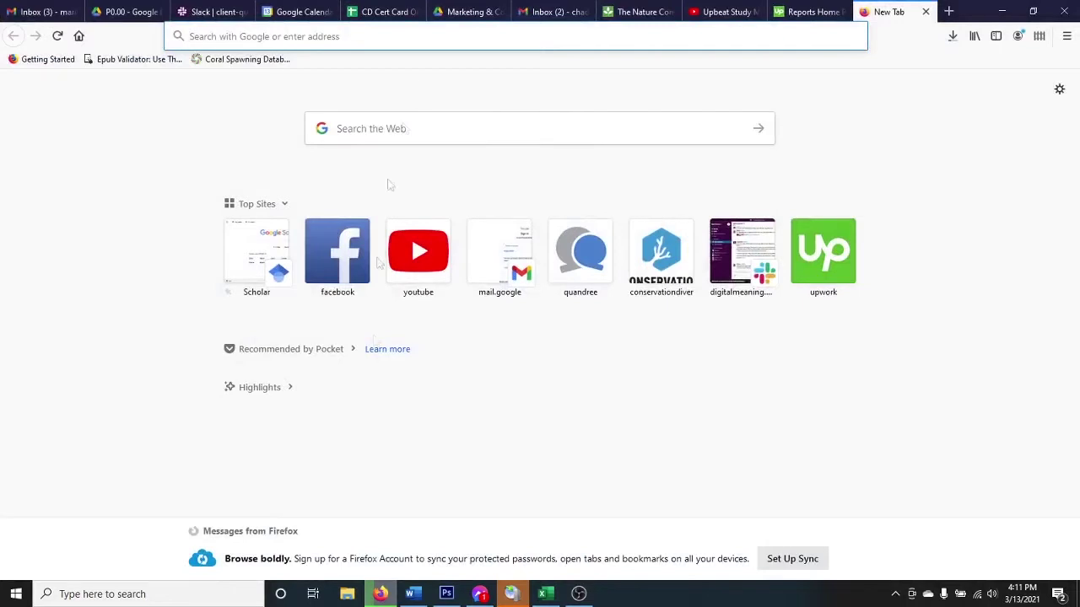
{"action": "left_click", "coordinate": [408, 128]}
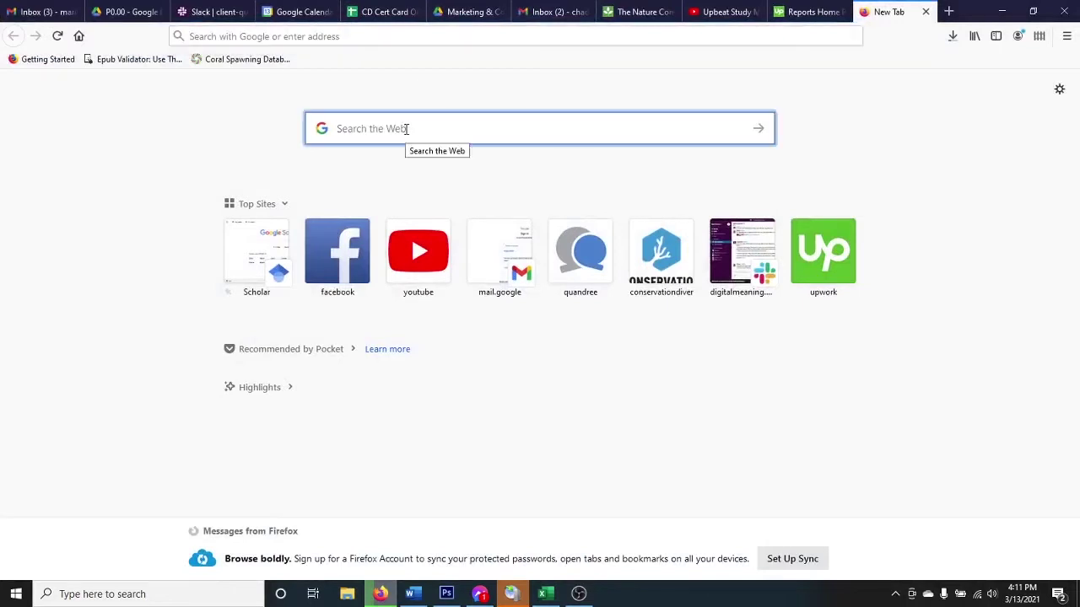
{"action": "type", "text": "image j "}
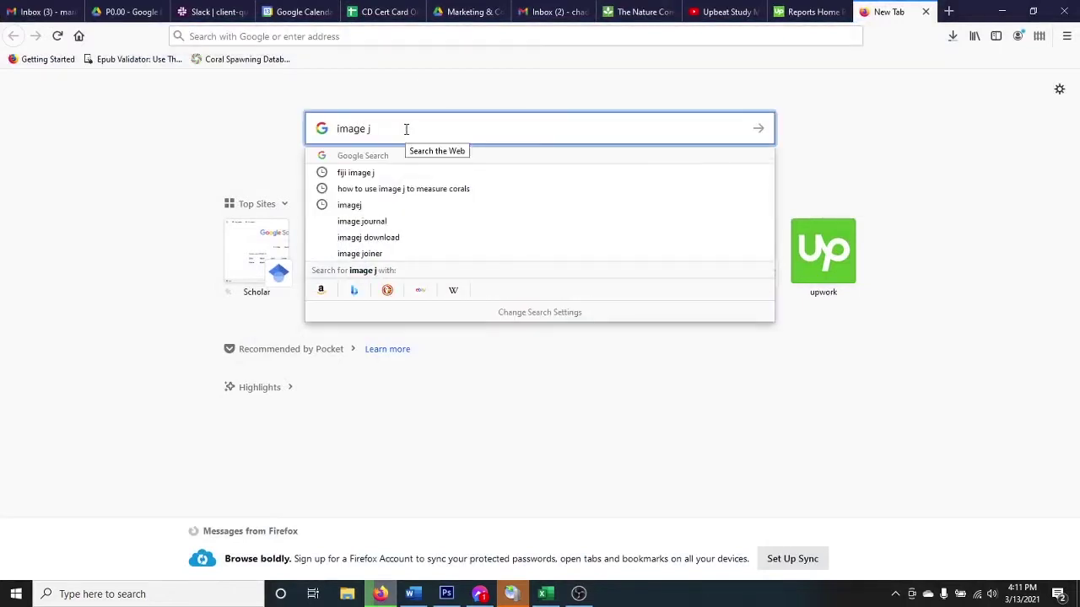
{"action": "type", "text": "fiji"}
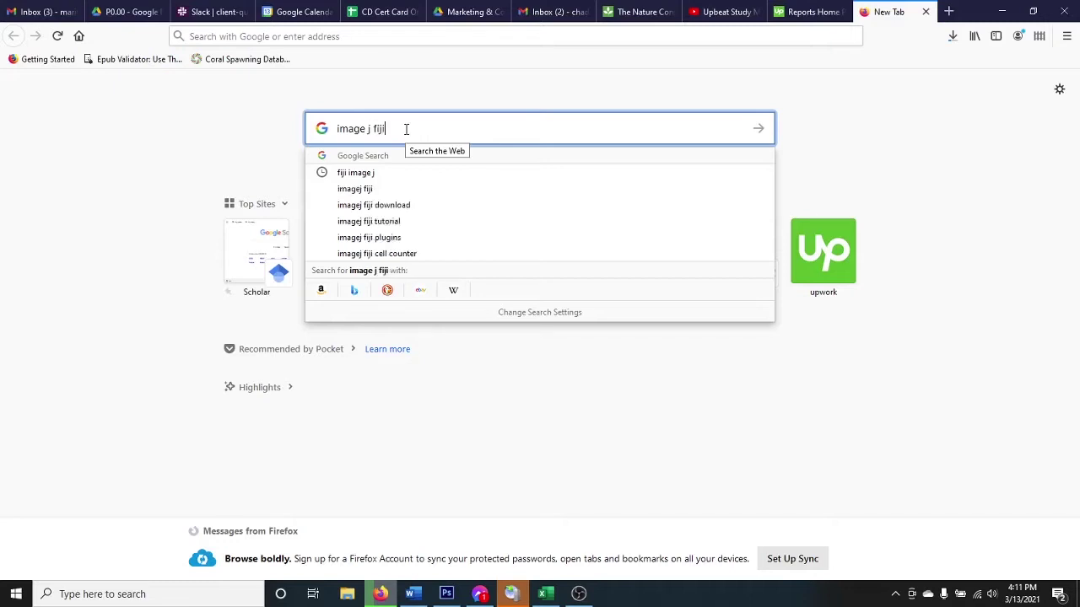
{"action": "key", "text": "Return"}
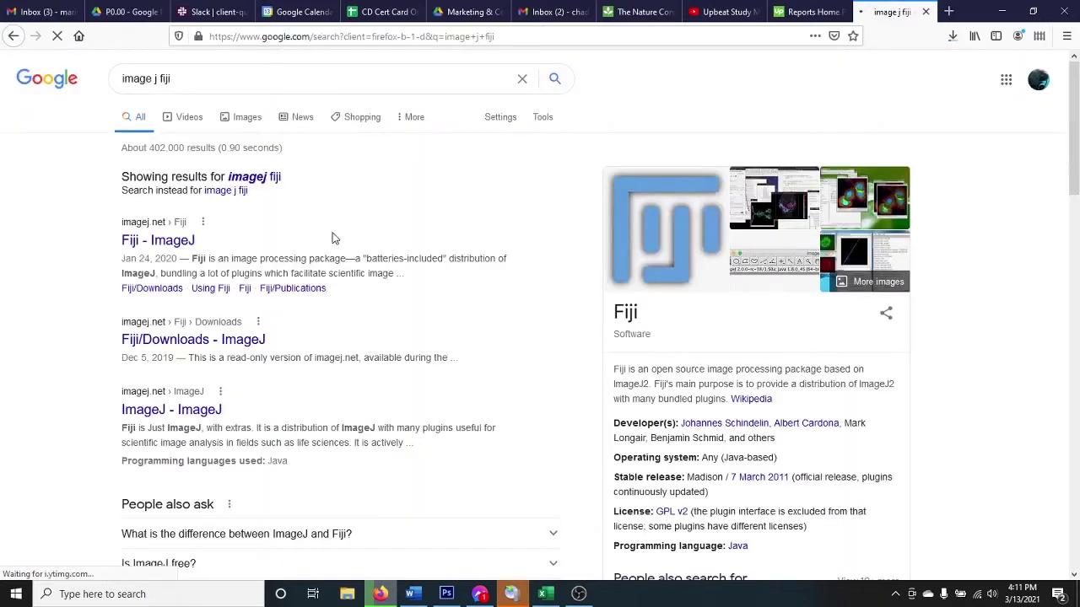
{"action": "scroll", "coordinate": [333, 239], "scroll_direction": "down", "scroll_amount": 6}
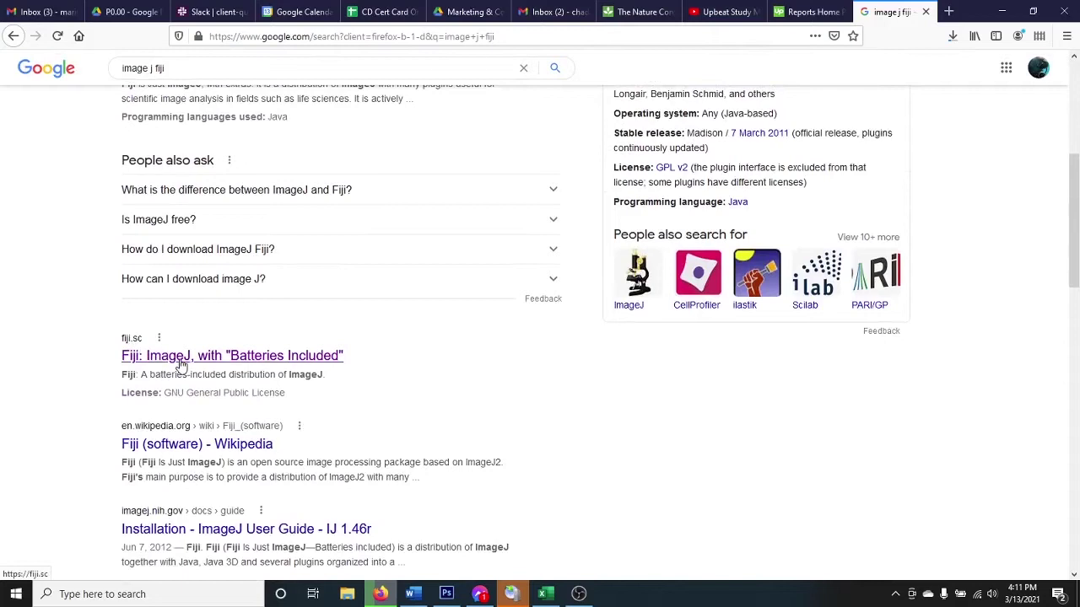
{"action": "left_click", "coordinate": [181, 365]}
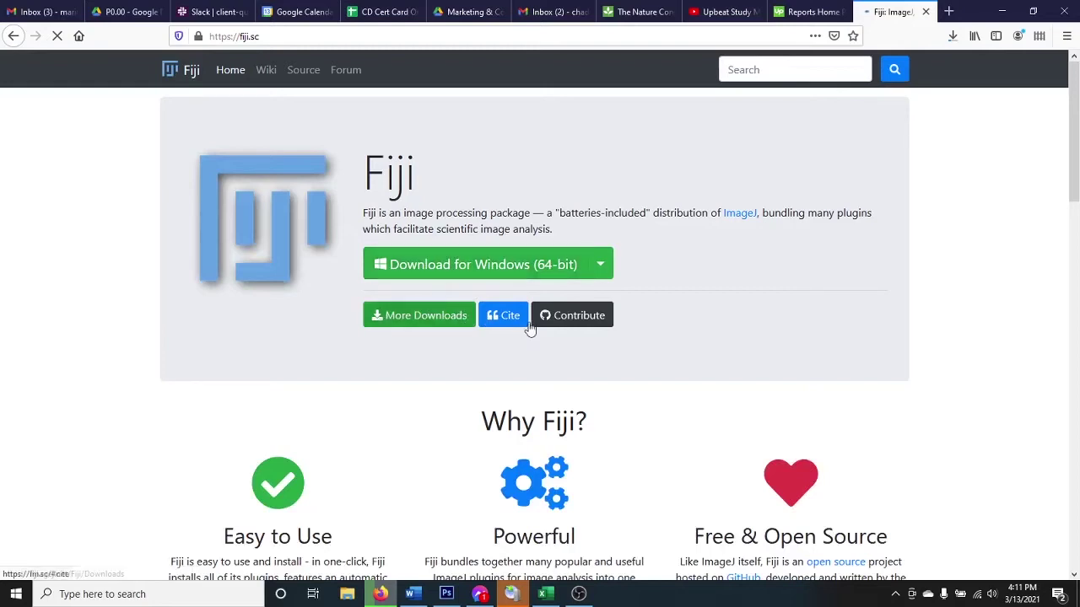
Request the Windows (64-bit) Fiji download, cancel saving fiji-win64.zip and minimize the browser.
{"action": "left_click", "coordinate": [520, 269]}
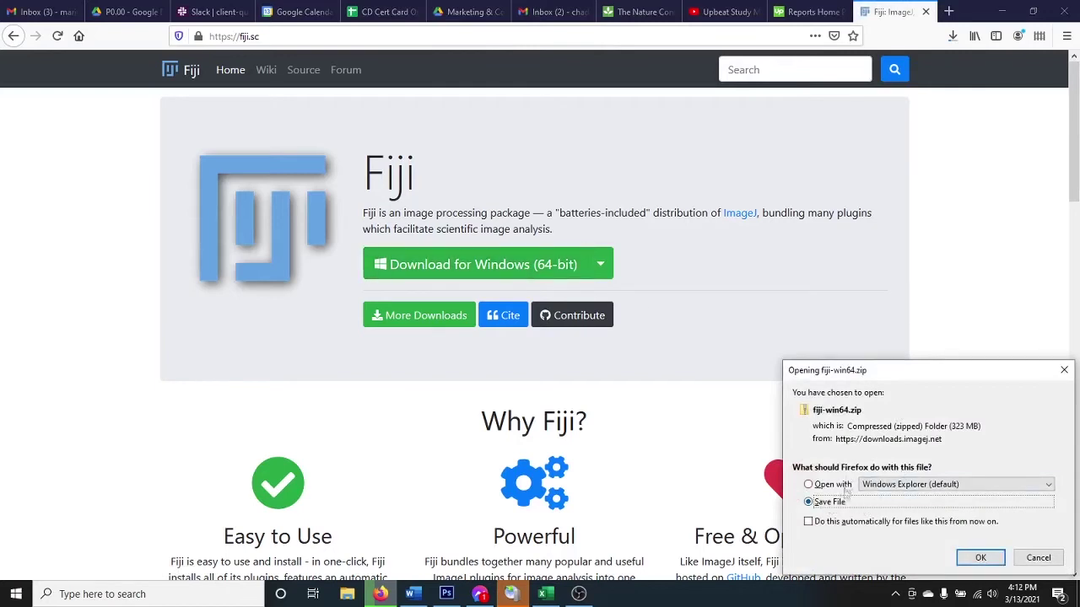
{"action": "left_click", "coordinate": [1036, 560]}
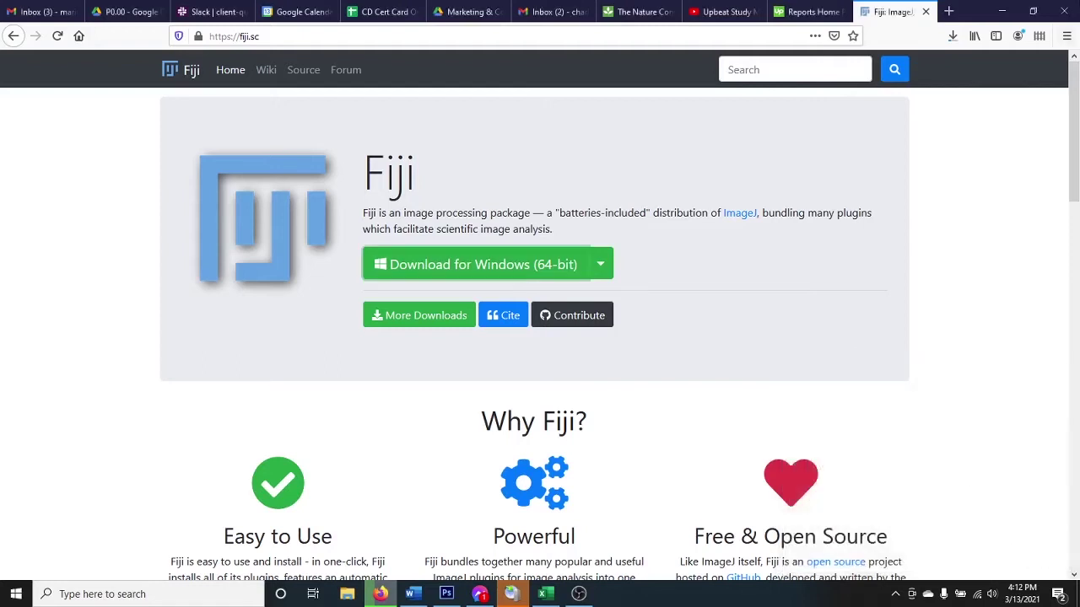
{"action": "left_click", "coordinate": [1003, 12]}
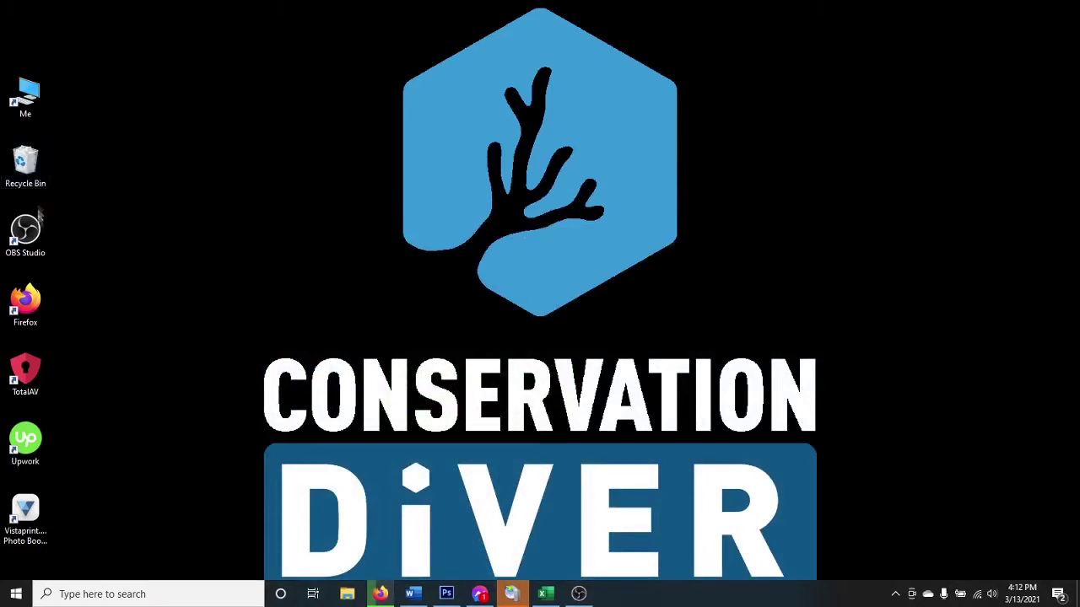
Launch ImageJ-win64 from the Fiji.app folder in Documents and move its window higher on the desktop.
{"action": "double_click", "coordinate": [27, 108]}
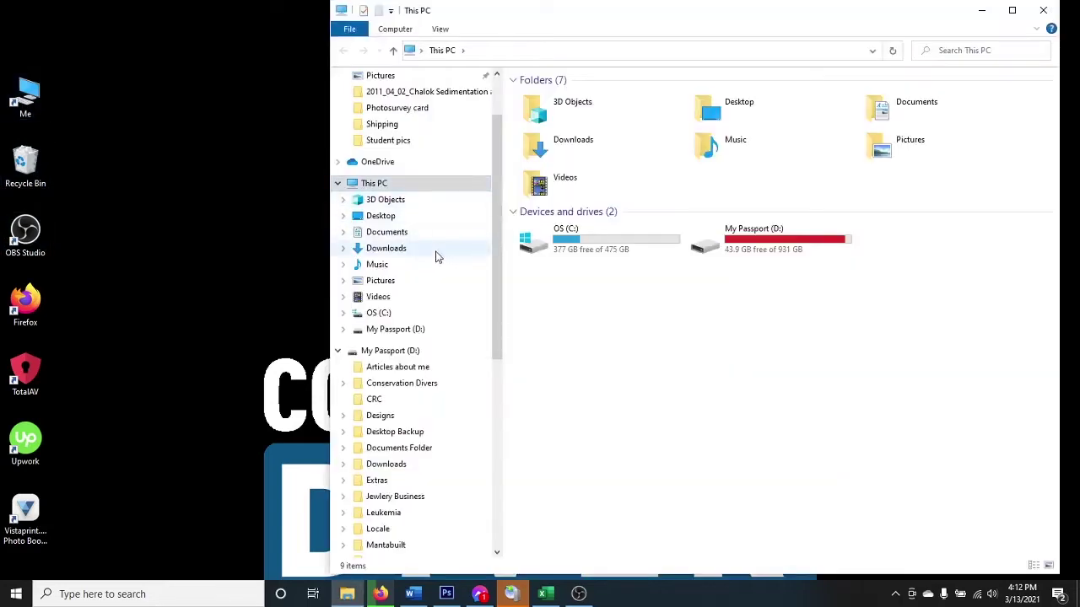
{"action": "left_click", "coordinate": [398, 234]}
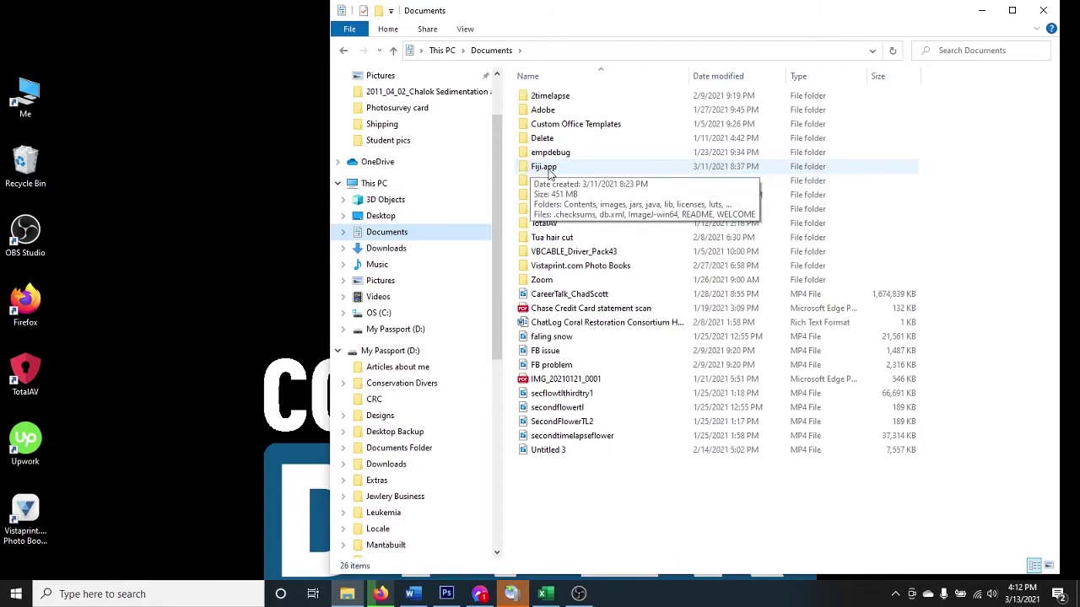
{"action": "double_click", "coordinate": [544, 167]}
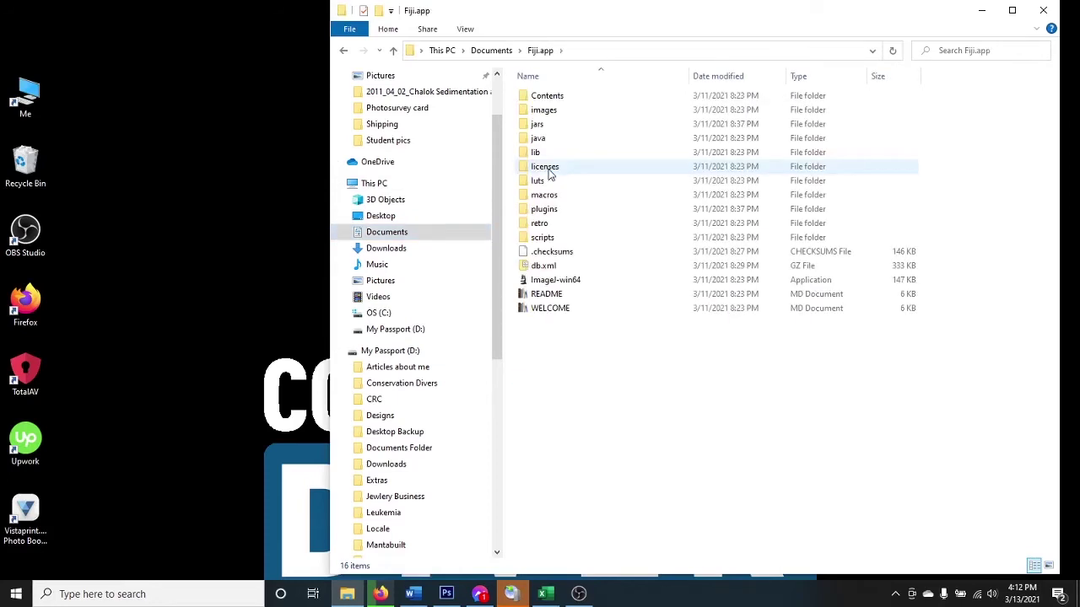
{"action": "double_click", "coordinate": [570, 287]}
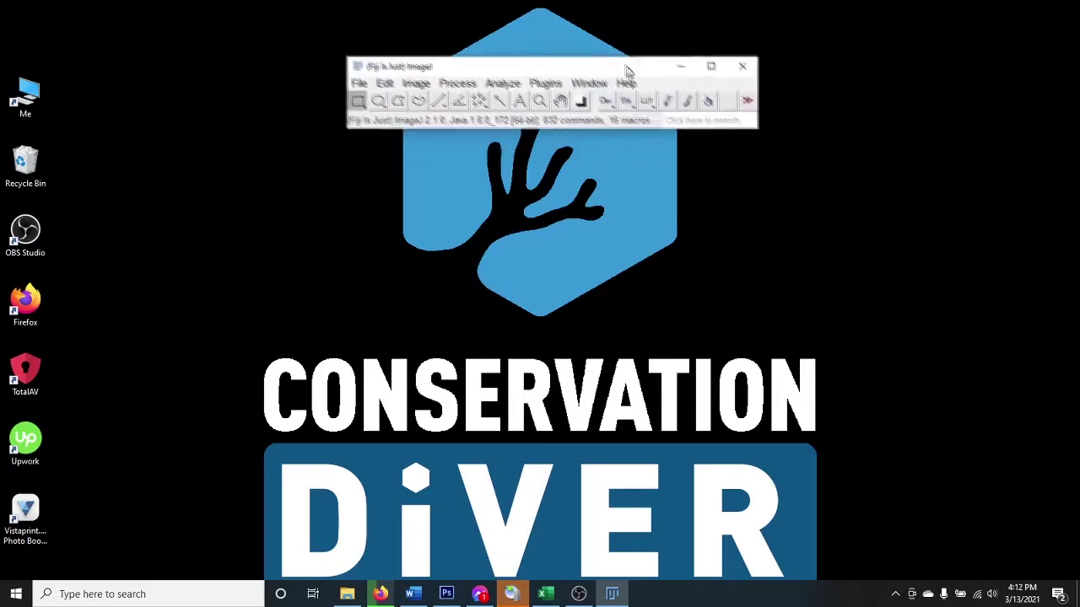
{"action": "left_click_drag", "start_coordinate": [628, 71], "coordinate": [615, 37]}
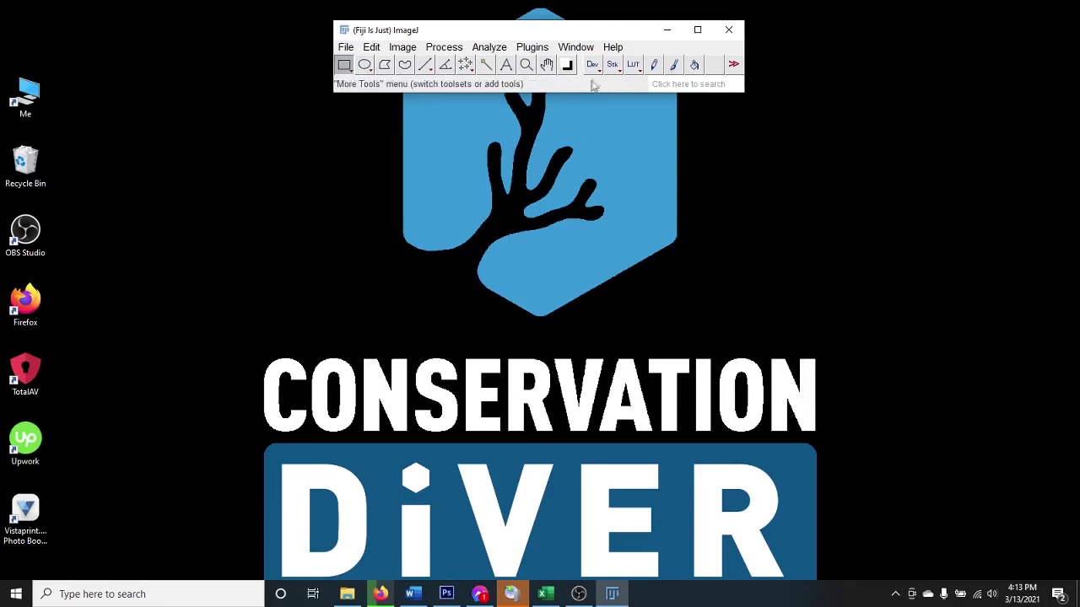
Run Fiji's Update command to check for updates and dismiss the resulting message.
{"action": "left_click", "coordinate": [613, 48]}
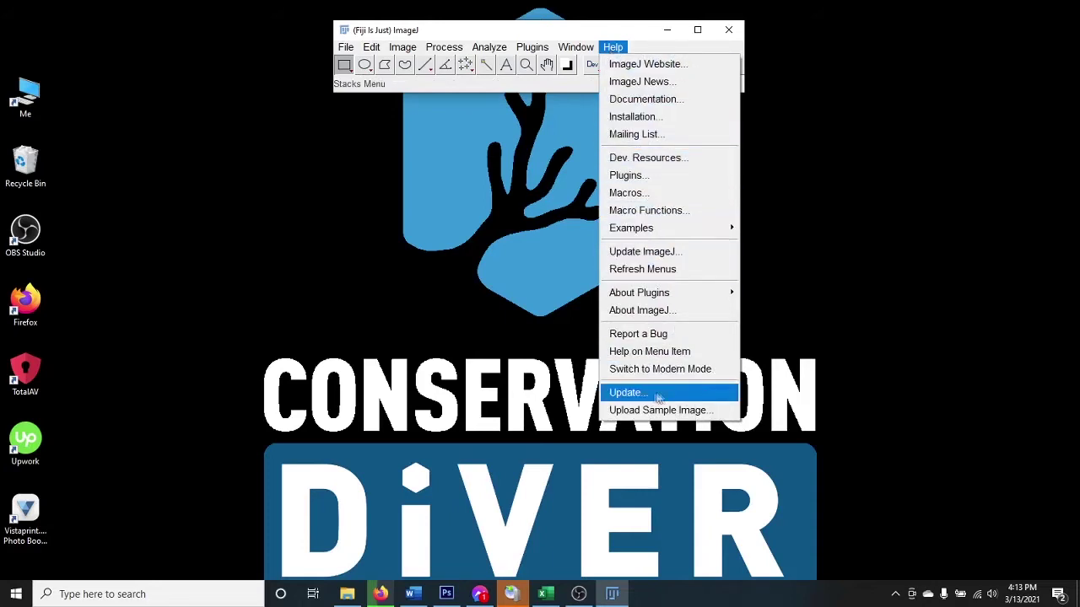
{"action": "left_click", "coordinate": [650, 397]}
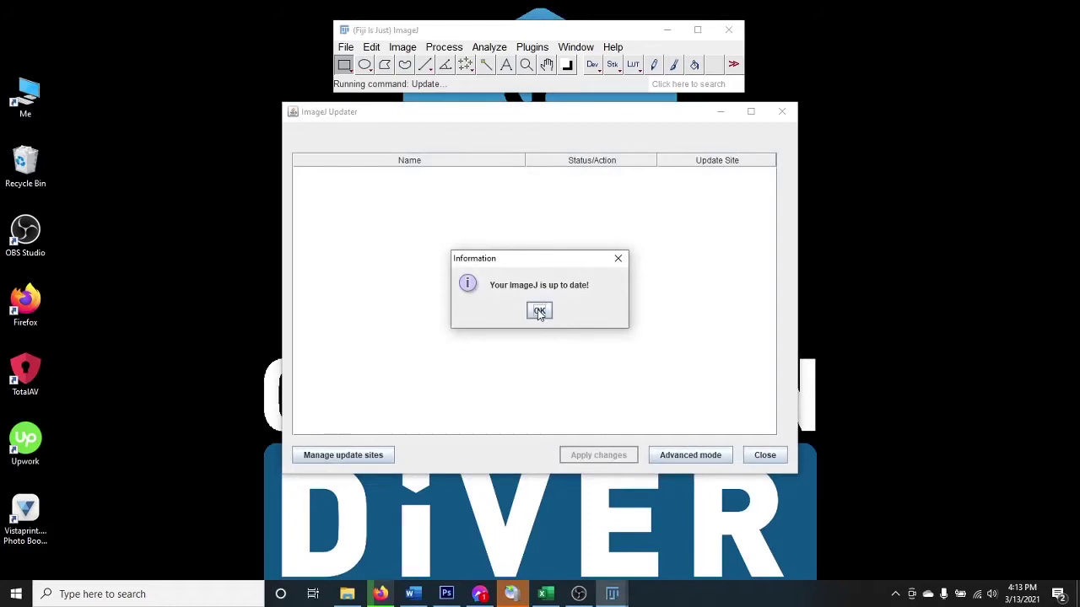
{"action": "left_click", "coordinate": [539, 311]}
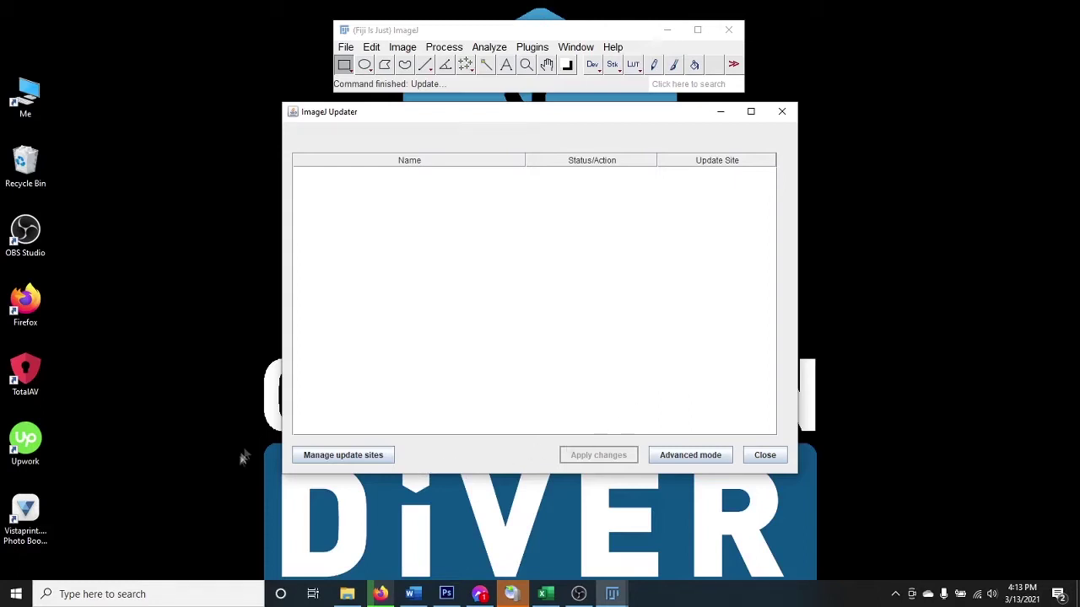
Look through the list of available update sites, leave the selection as it is and close the ImageJ Updater.
{"action": "left_click", "coordinate": [352, 456]}
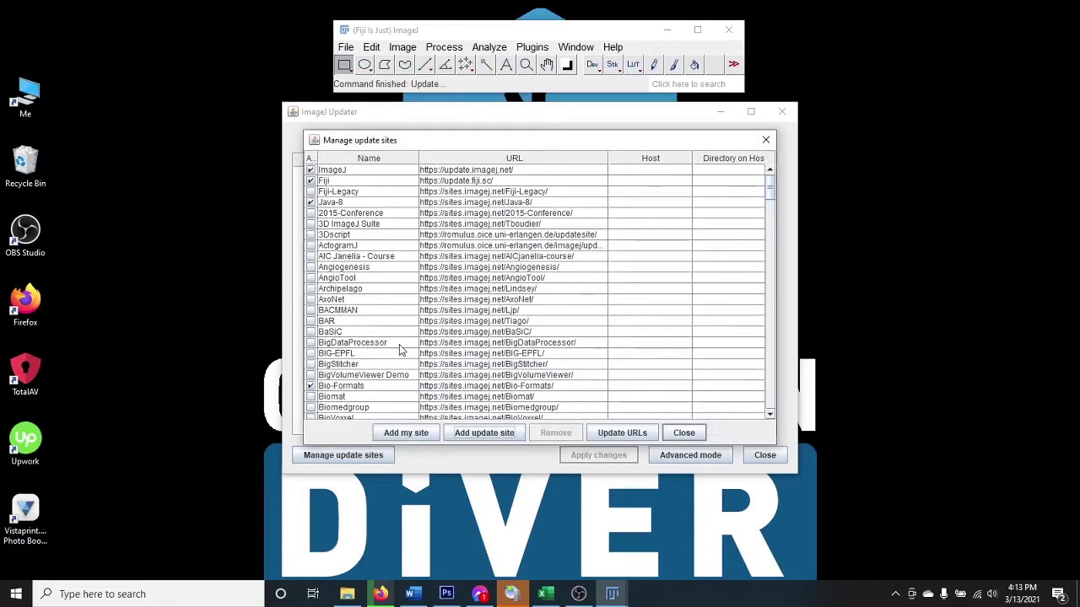
{"action": "mouse_move", "coordinate": [399, 345]}
{"action": "scroll", "coordinate": [400, 350], "scroll_direction": "down", "scroll_amount": 1}
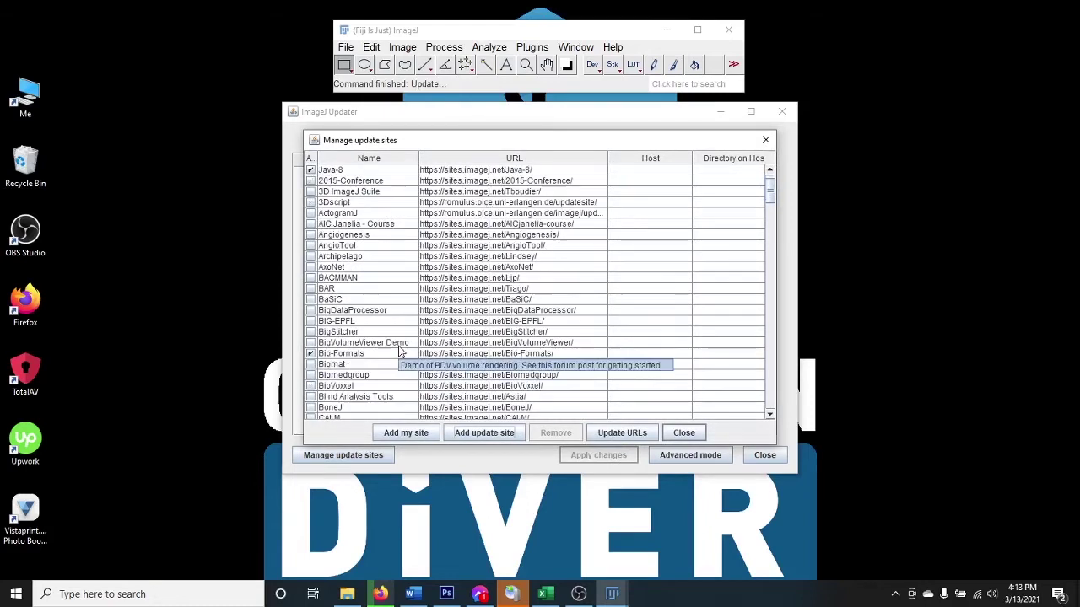
{"action": "scroll", "coordinate": [400, 351], "scroll_direction": "down", "scroll_amount": 9}
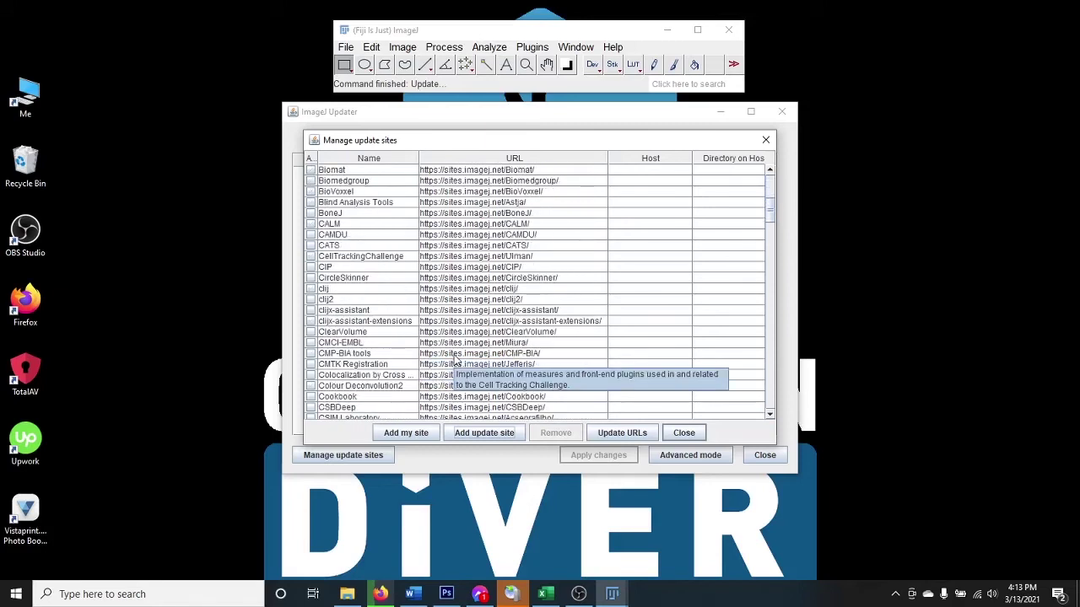
{"action": "scroll", "coordinate": [454, 360], "scroll_direction": "up", "scroll_amount": 3}
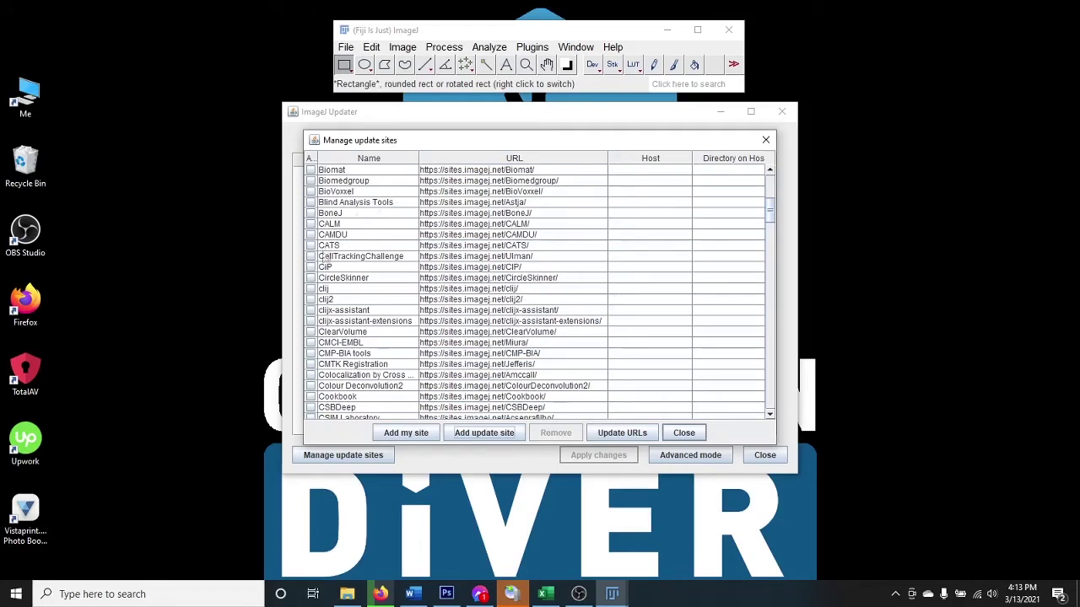
{"action": "scroll", "coordinate": [349, 288], "scroll_direction": "up", "scroll_amount": 1}
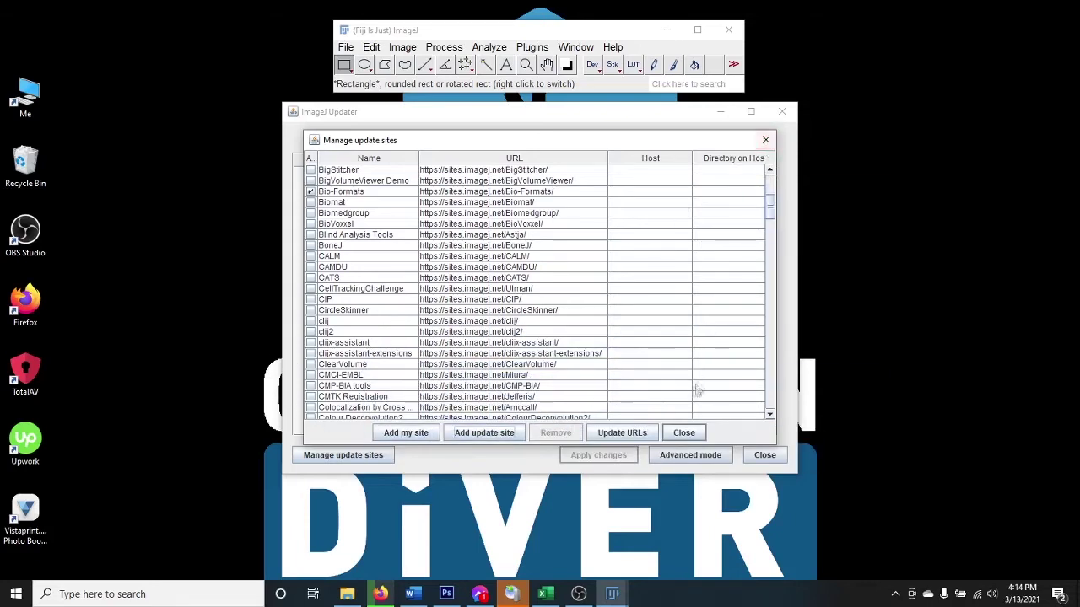
{"action": "left_click", "coordinate": [683, 432]}
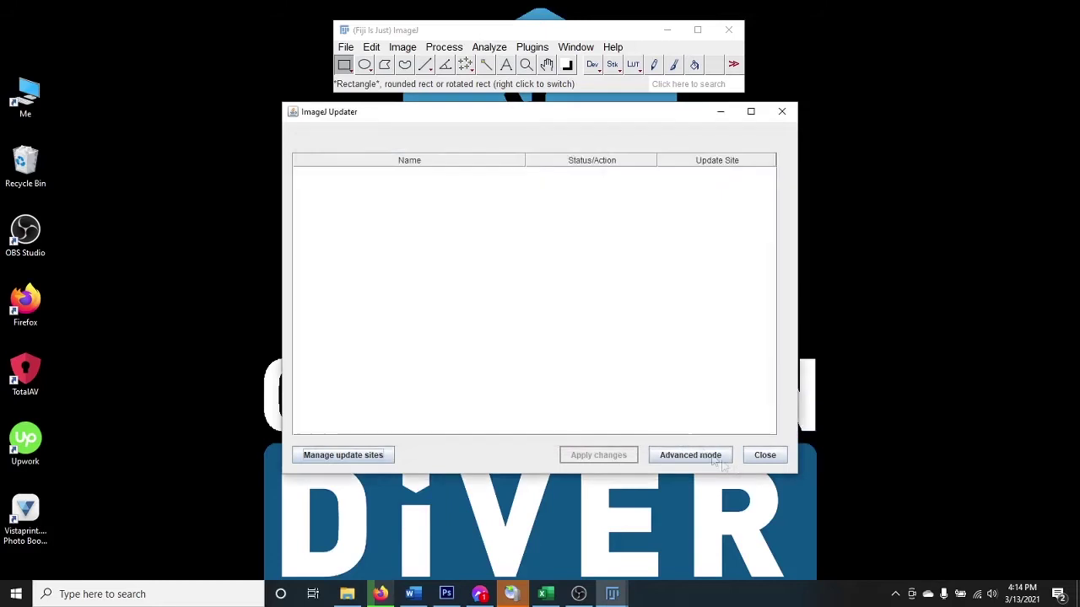
{"action": "left_click", "coordinate": [765, 455]}
Open the coral photo P4156333 from folder 01 in Fiji, arranging the Fiji and image windows so both are accessible.
{"action": "left_click_drag", "start_coordinate": [566, 30], "coordinate": [833, 23]}
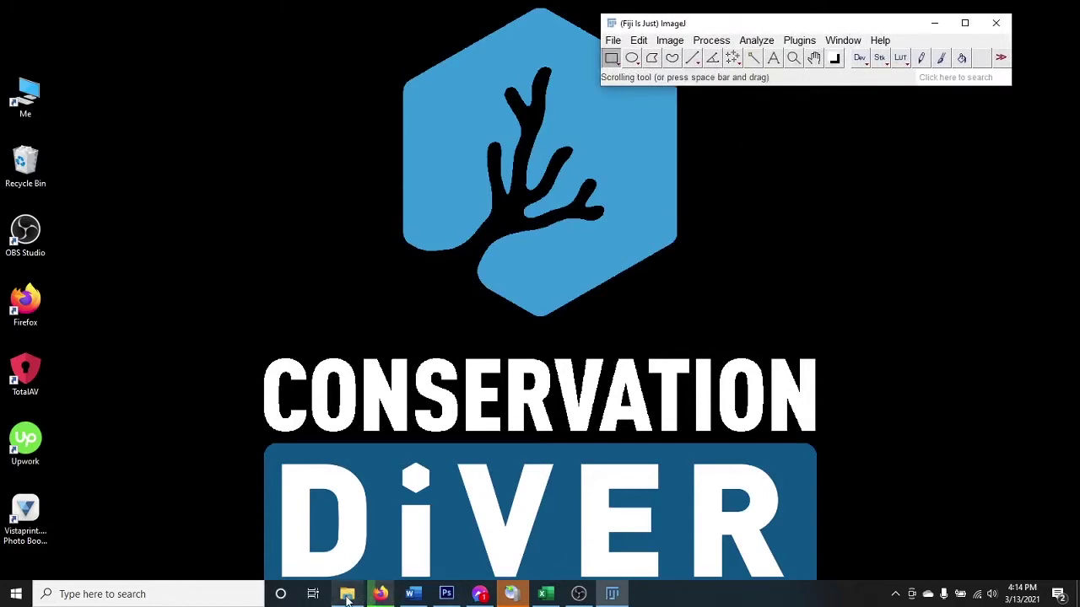
{"action": "mouse_move", "coordinate": [347, 597]}
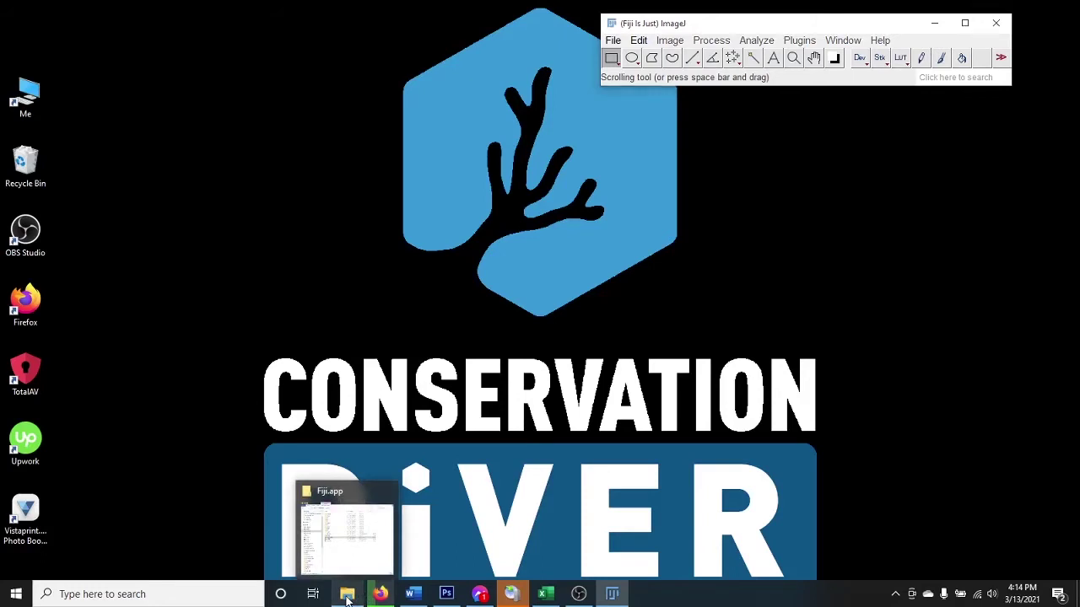
{"action": "left_click", "coordinate": [347, 598]}
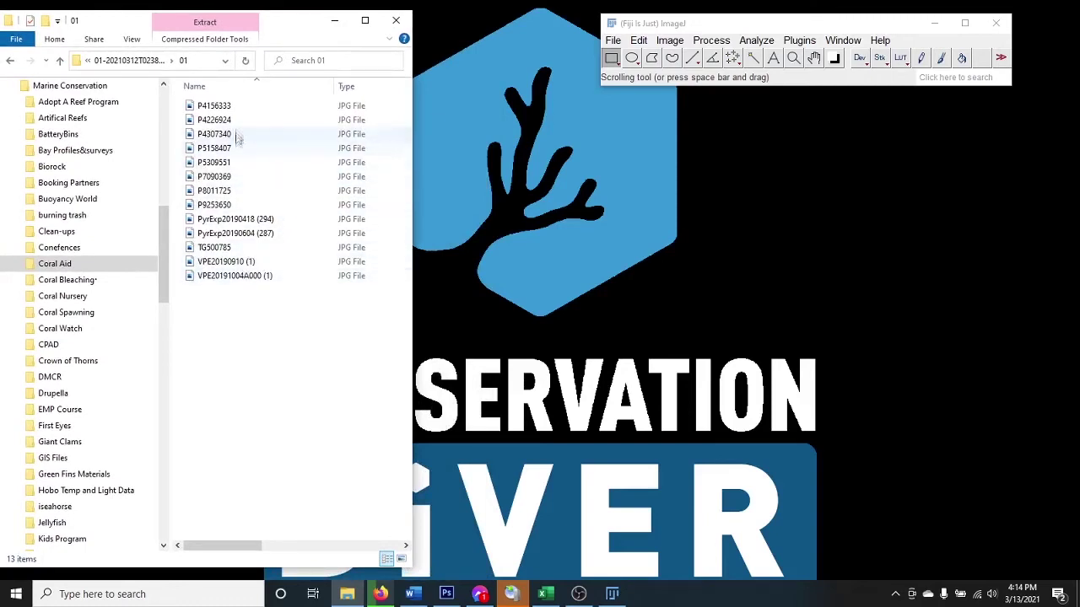
{"action": "left_click_drag", "start_coordinate": [190, 110], "coordinate": [731, 79]}
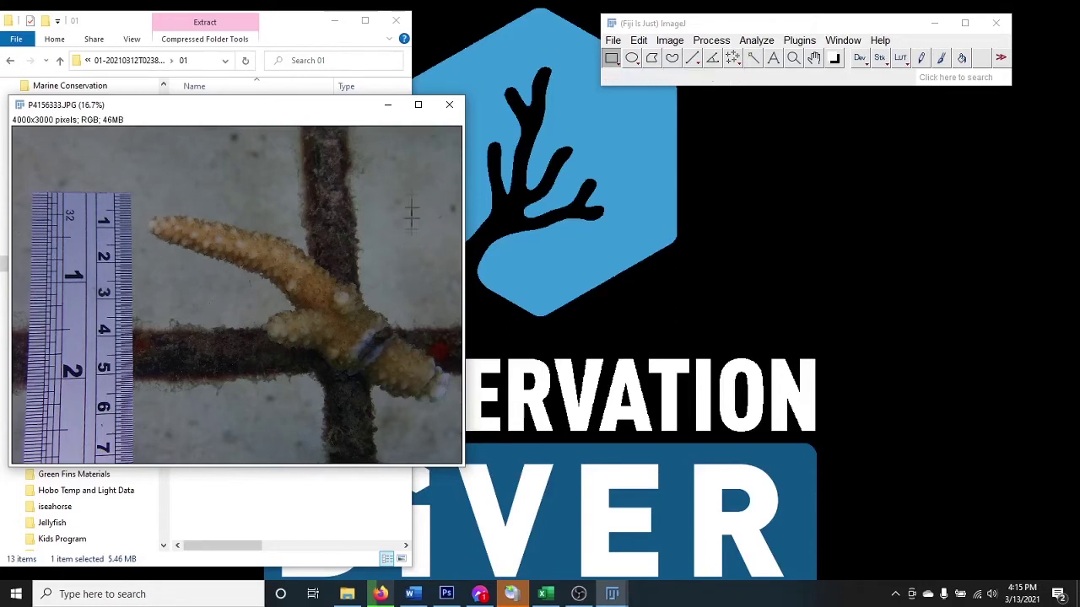
{"action": "left_click_drag", "start_coordinate": [227, 112], "coordinate": [399, 153]}
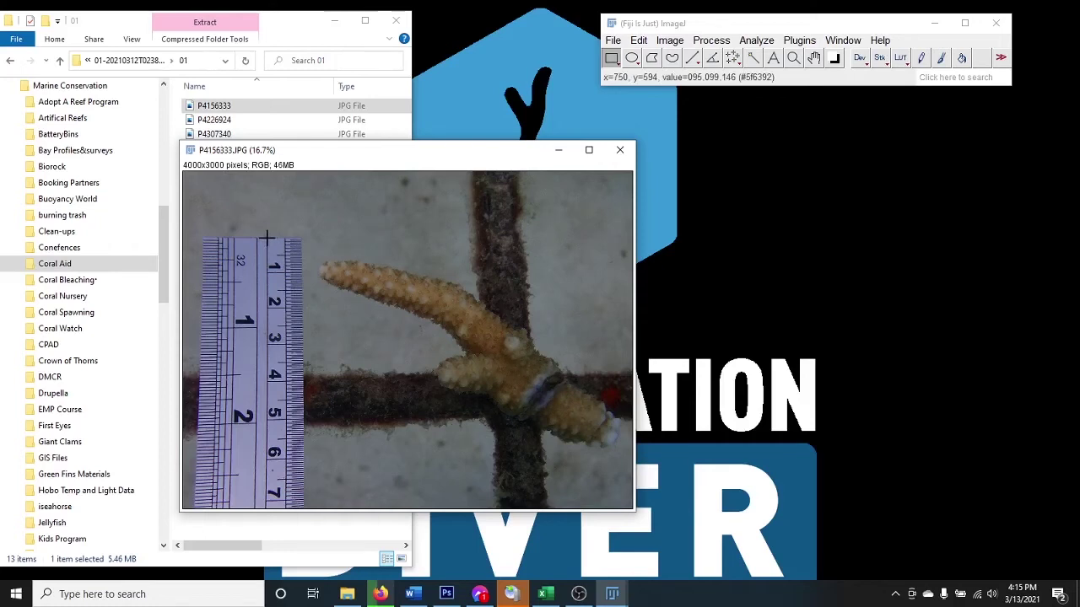
Draw a straight line about 1272 pixels long down the ruler from its zero edge to the 4 cm mark and measure it.
{"action": "left_click", "coordinate": [692, 57]}
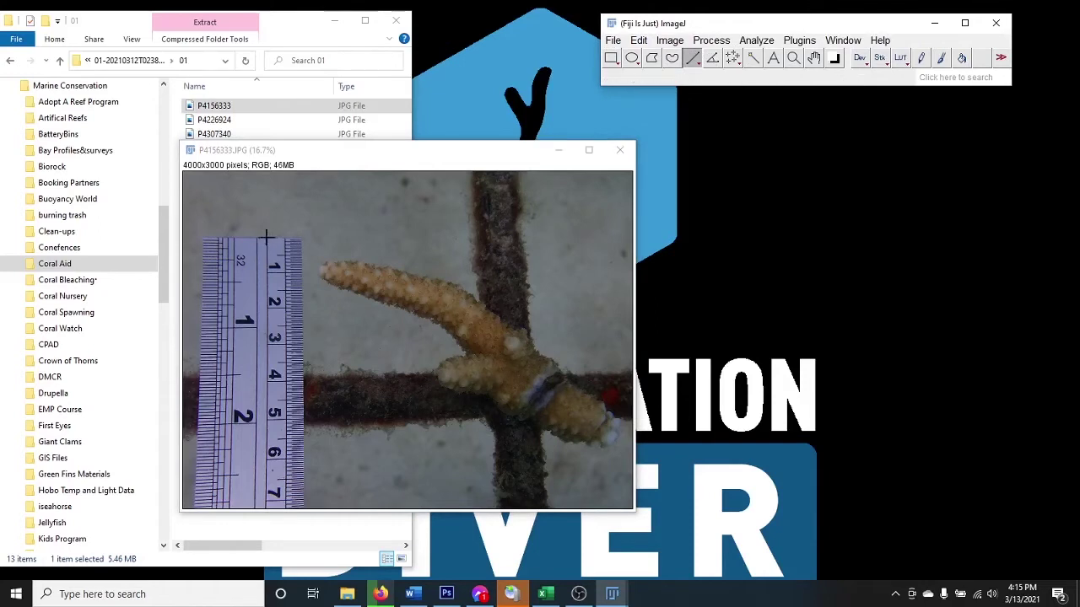
{"action": "left_click", "coordinate": [266, 239]}
{"action": "left_click_drag", "start_coordinate": [267, 238], "coordinate": [267, 383]}
{"action": "left_click_drag", "start_coordinate": [266, 383], "coordinate": [267, 378]}
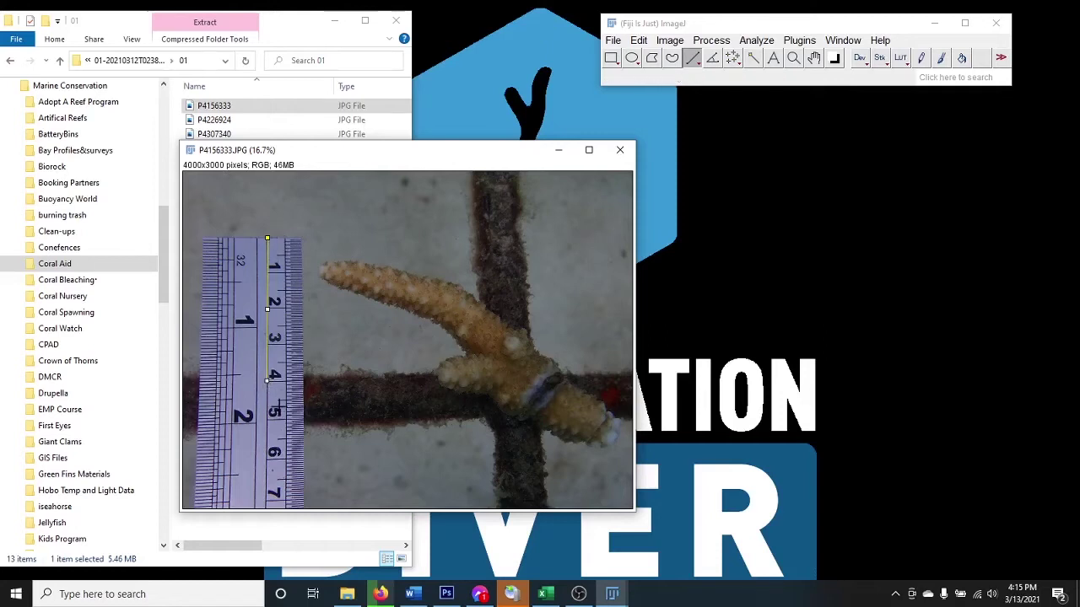
{"action": "key", "text": "ctrl+m"}
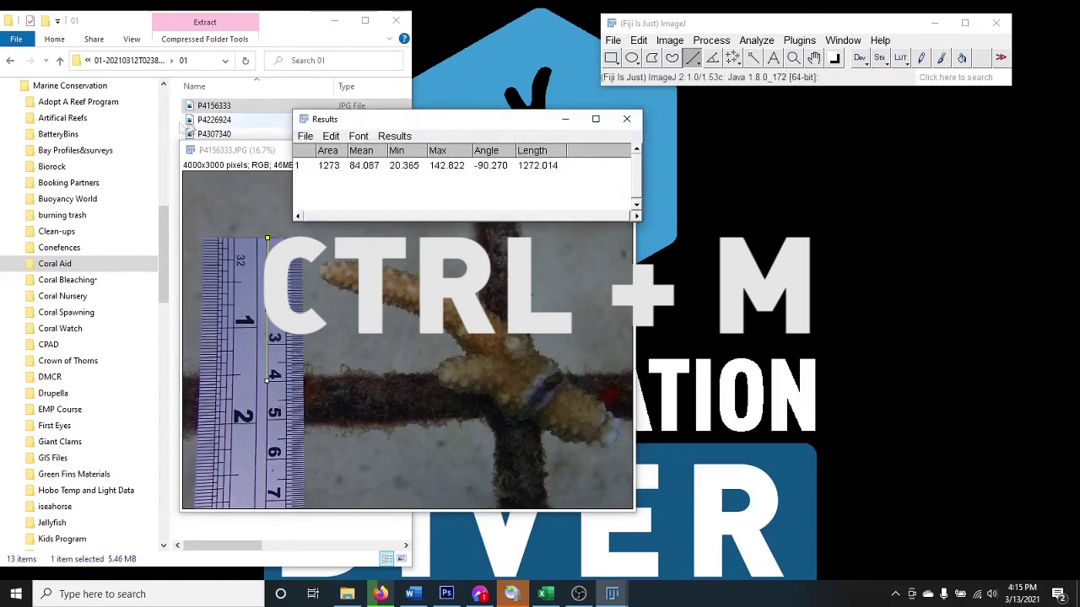
{"action": "left_click_drag", "start_coordinate": [462, 125], "coordinate": [432, 75]}
Set the photo's scale from the ruler line with a known distance of 4 and cm as the unit of length.
{"action": "left_click", "coordinate": [753, 42]}
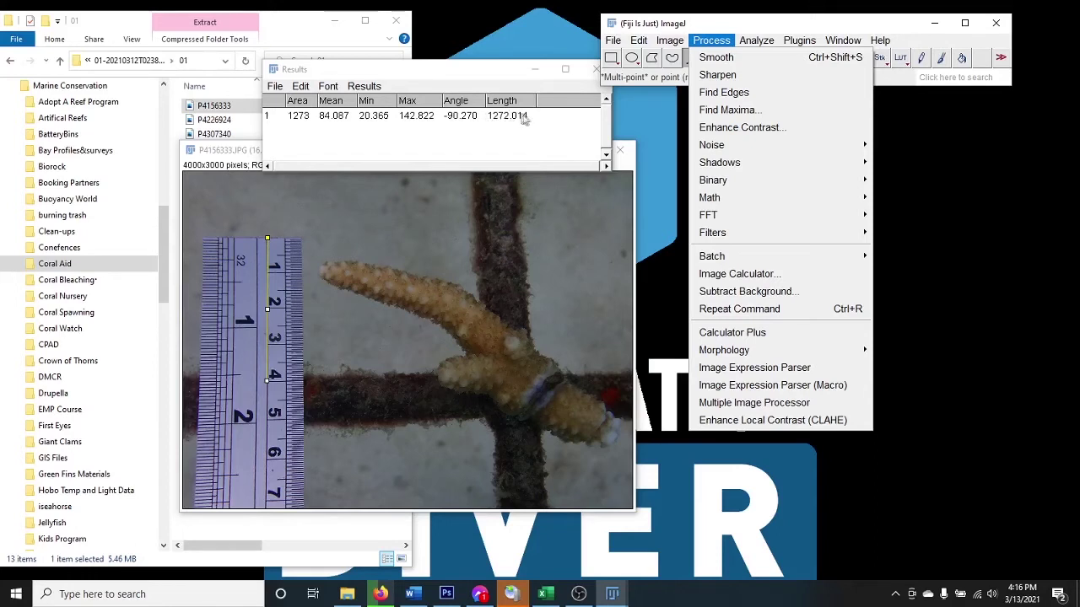
{"action": "mouse_move", "coordinate": [759, 42]}
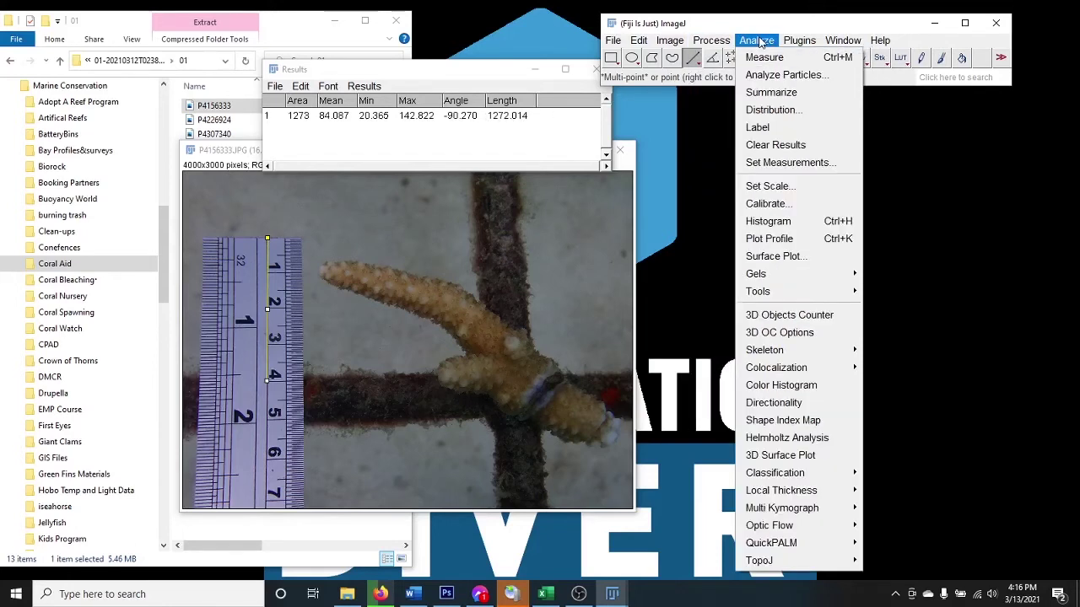
{"action": "left_click", "coordinate": [782, 187]}
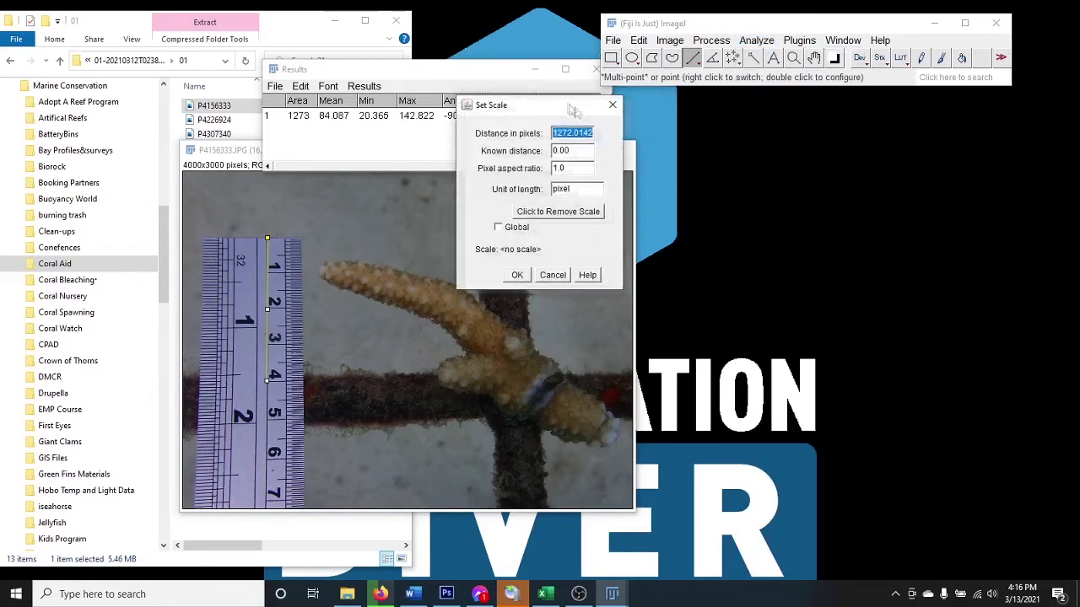
{"action": "left_click_drag", "start_coordinate": [568, 108], "coordinate": [670, 163]}
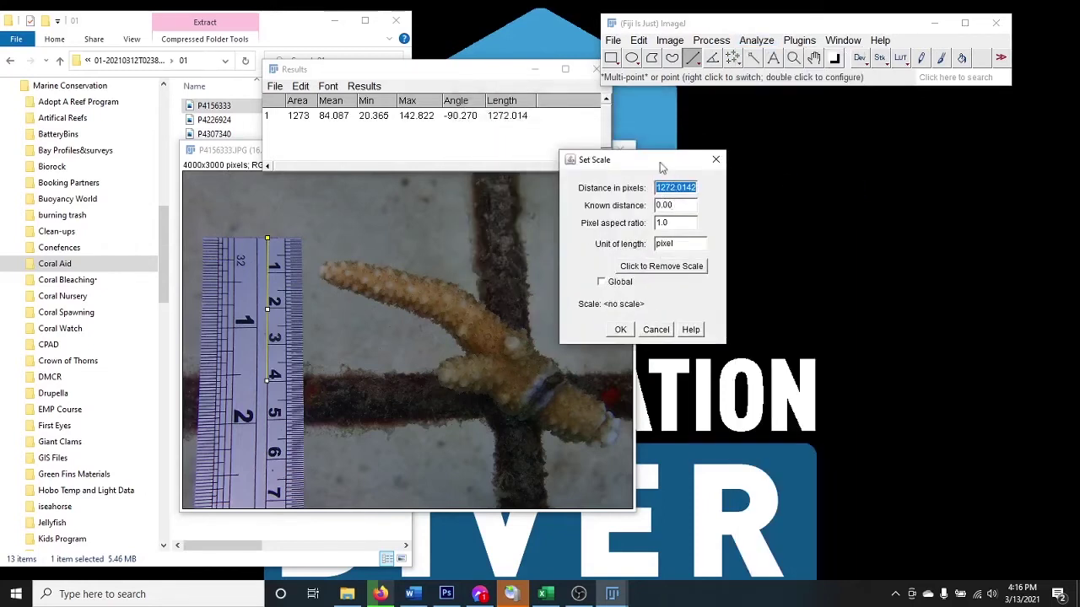
{"action": "left_click_drag", "start_coordinate": [661, 162], "coordinate": [738, 173]}
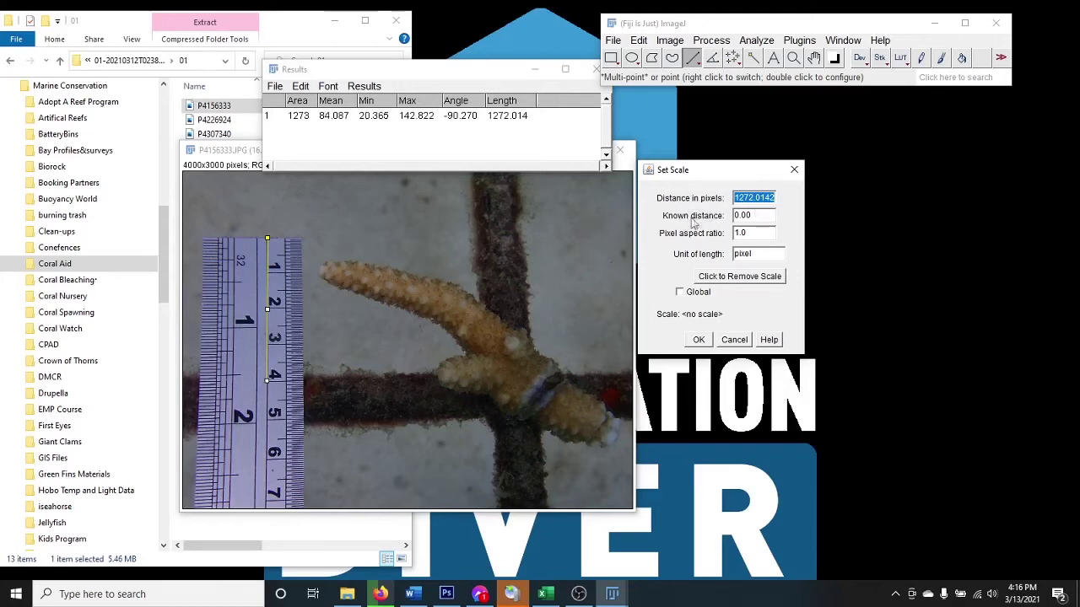
{"action": "left_click", "coordinate": [767, 216]}
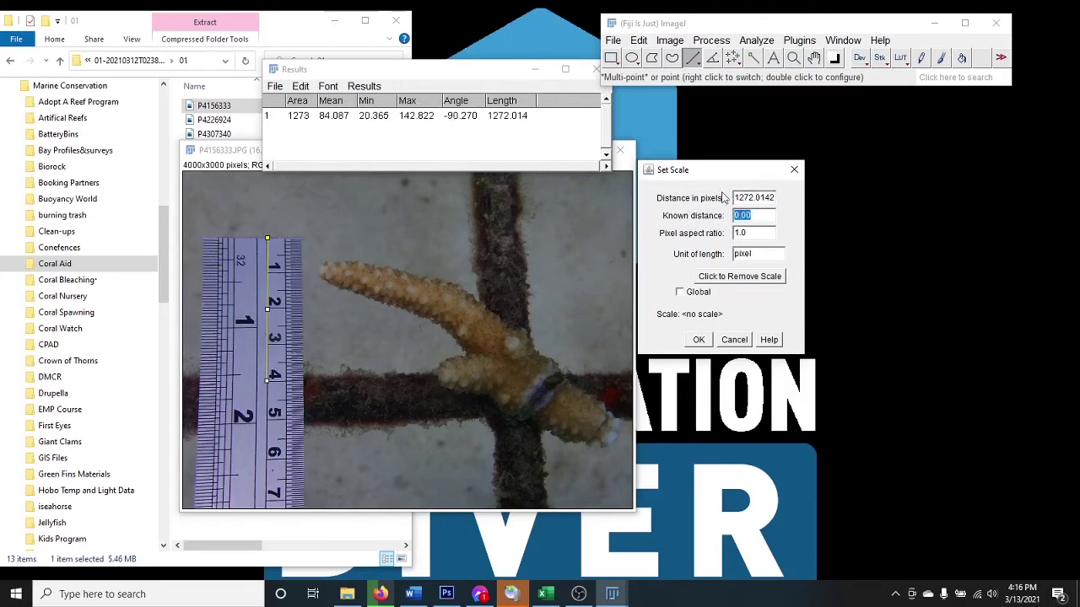
{"action": "type", "text": "4"}
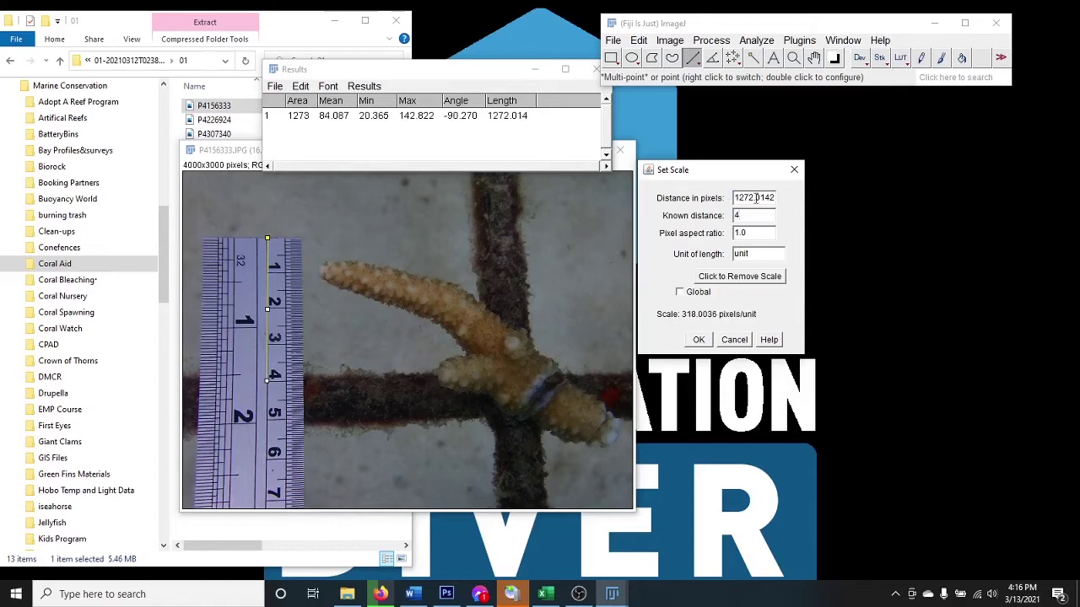
{"action": "left_click", "coordinate": [757, 255]}
{"action": "type", "text": "cm"}
{"action": "left_click", "coordinate": [699, 340]}
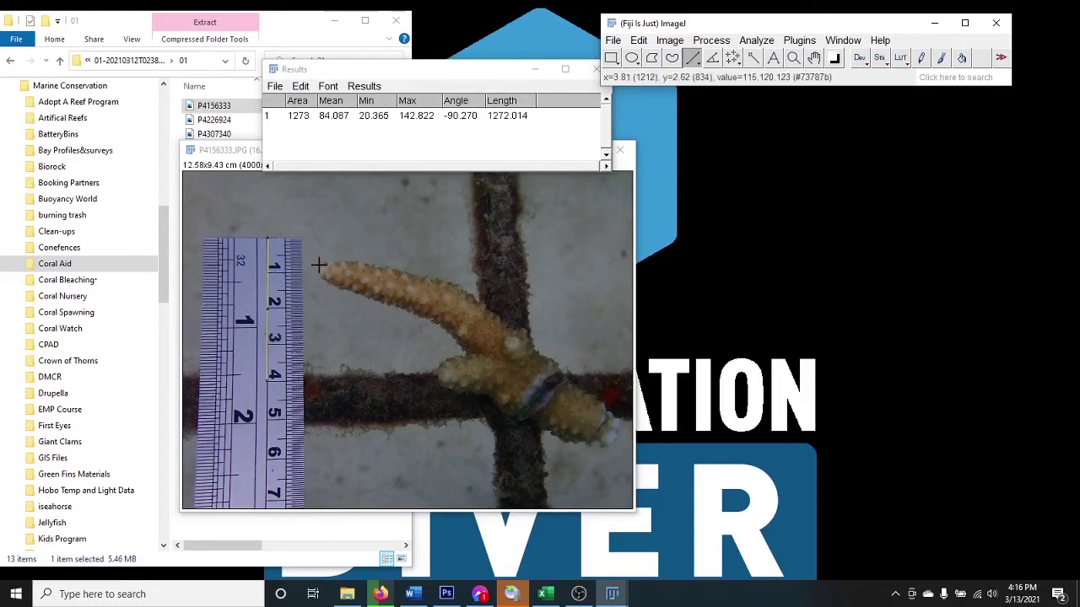
Draw a straight line about 9.64 cm long across the coral between its two farthest tips and measure it.
{"action": "left_click_drag", "start_coordinate": [318, 265], "coordinate": [616, 438]}
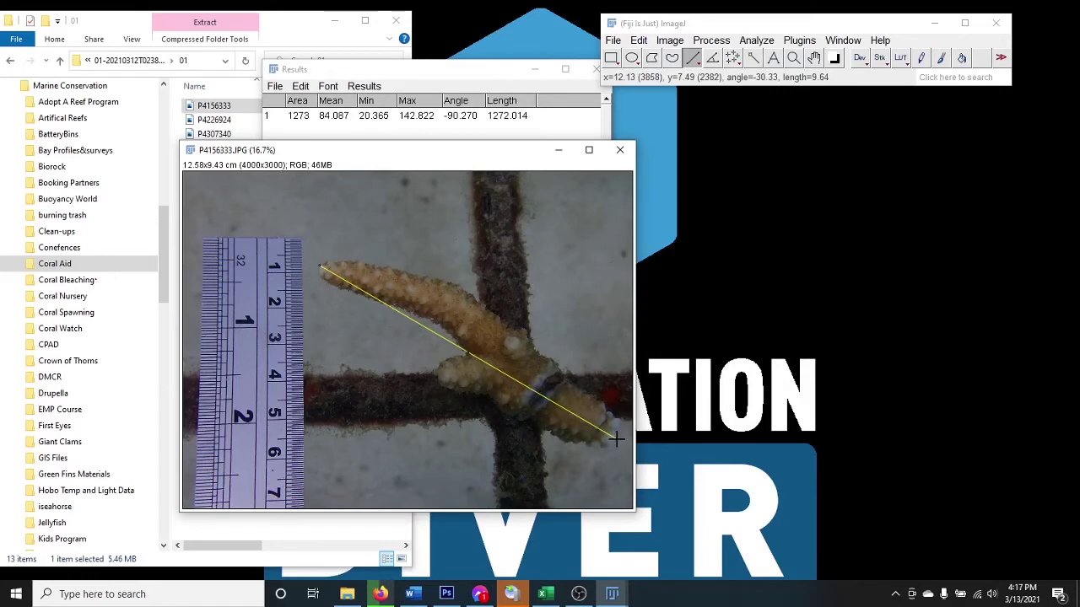
{"action": "left_click_drag", "start_coordinate": [616, 439], "coordinate": [616, 439]}
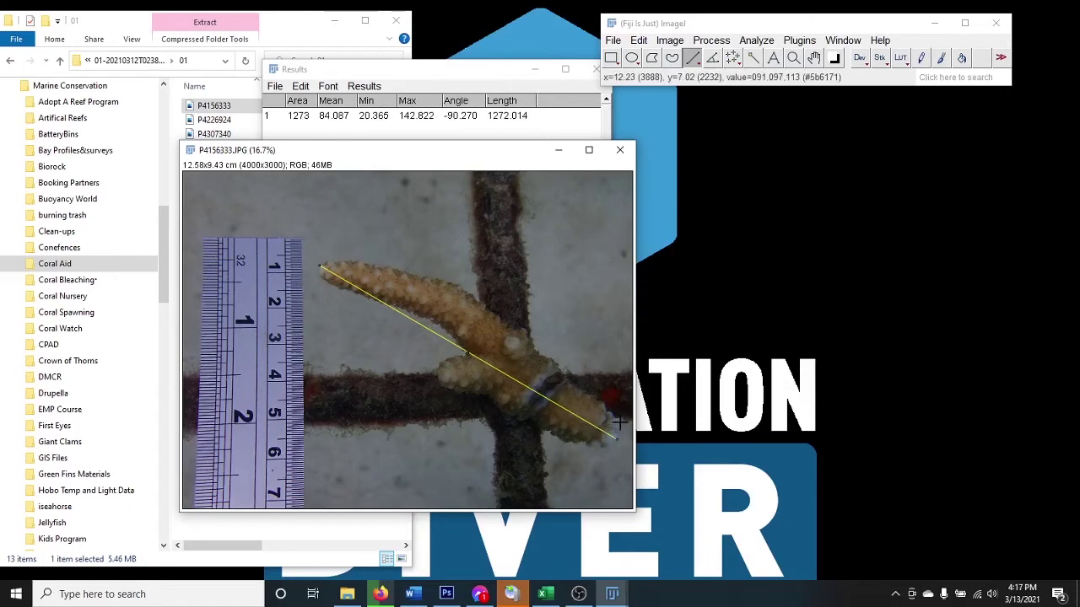
{"action": "key", "text": "ctrl+m"}
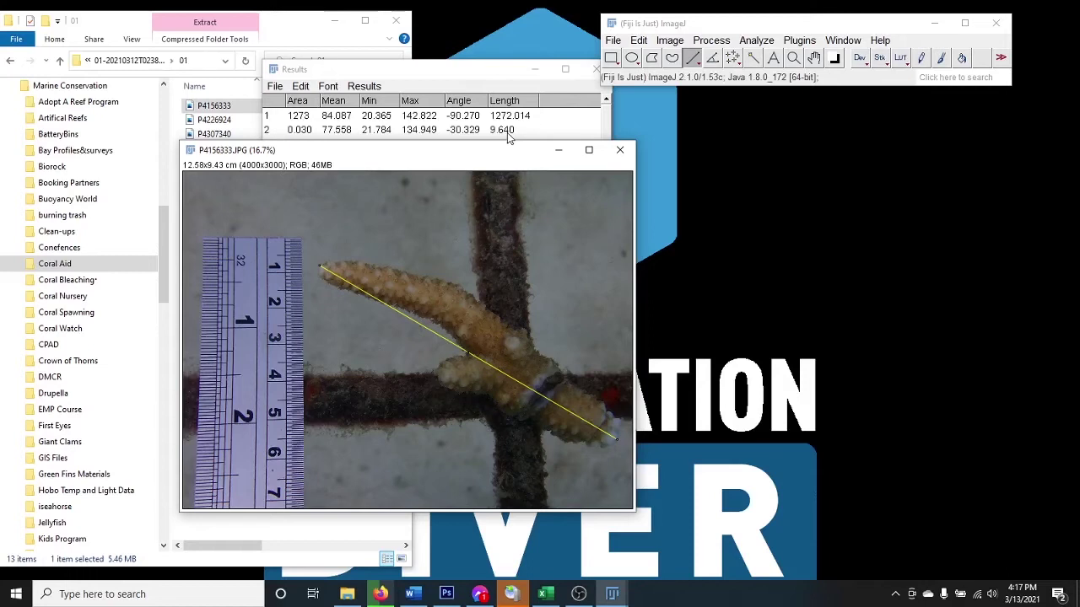
{"action": "left_click", "coordinate": [273, 29]}
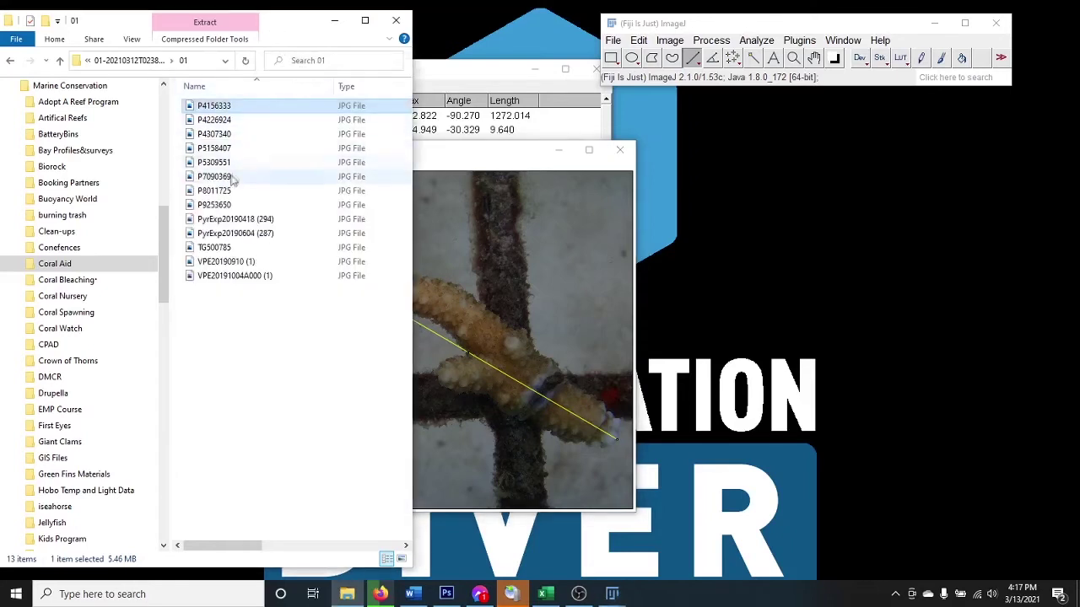
{"action": "left_click", "coordinate": [513, 149]}
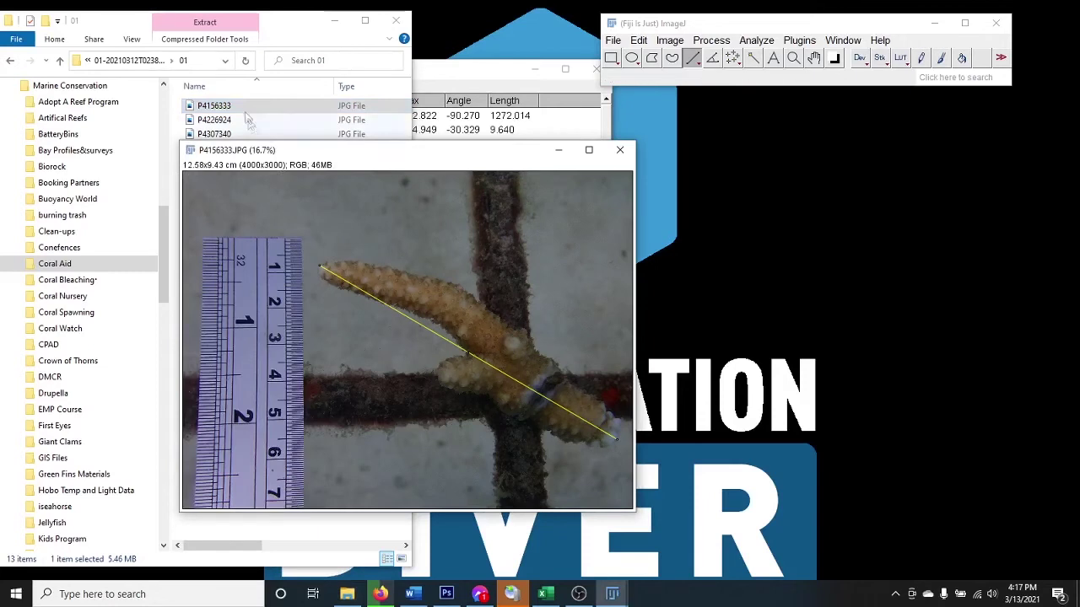
{"action": "left_click", "coordinate": [283, 24]}
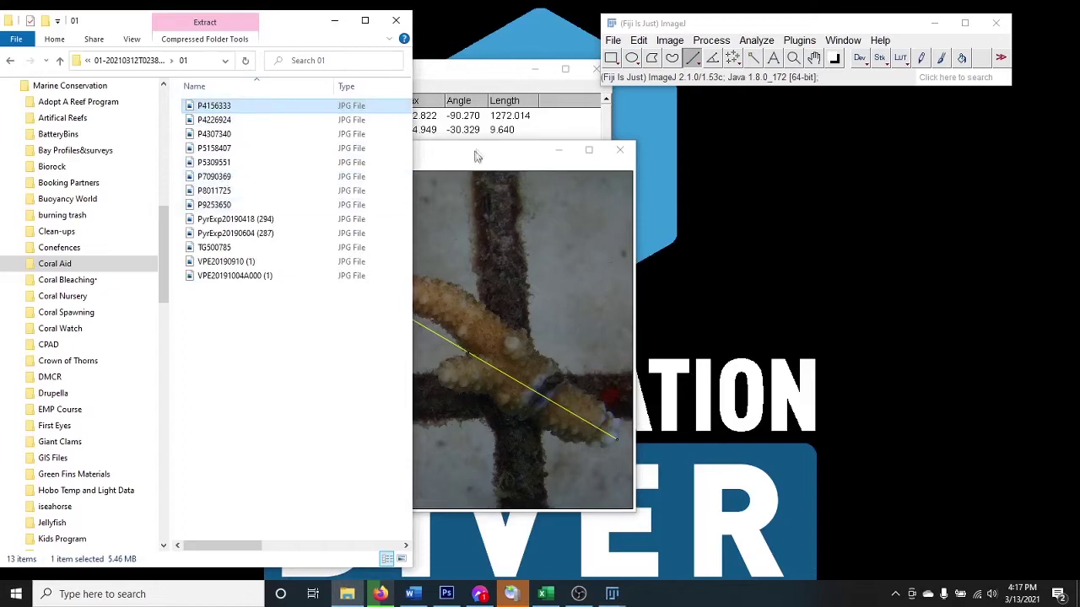
{"action": "left_click", "coordinate": [497, 84]}
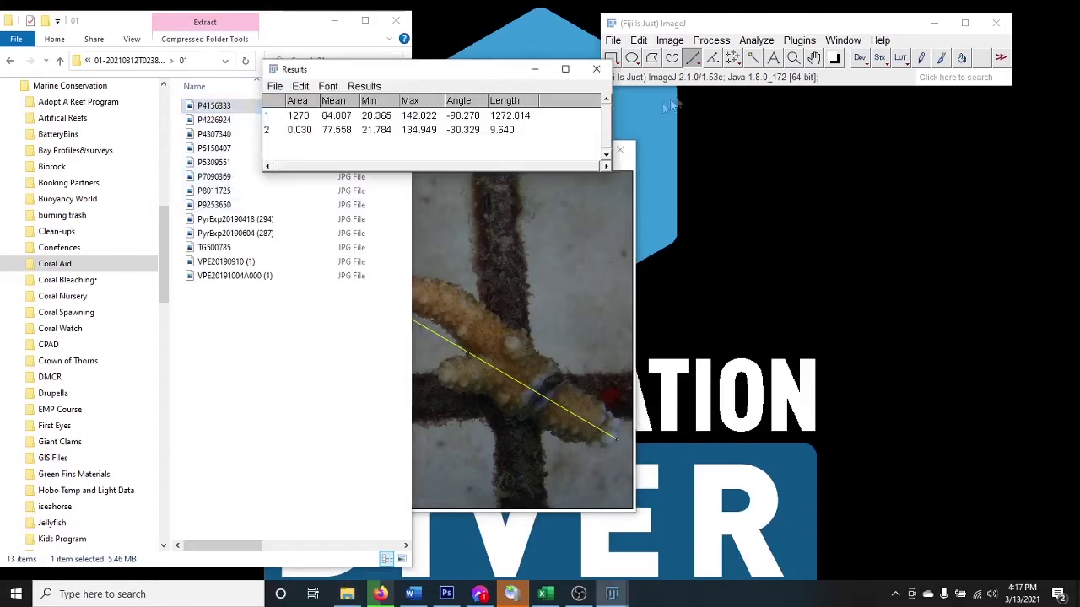
Review the Set Scale options for photo P4156333 and cancel without changing them.
{"action": "left_click", "coordinate": [756, 42]}
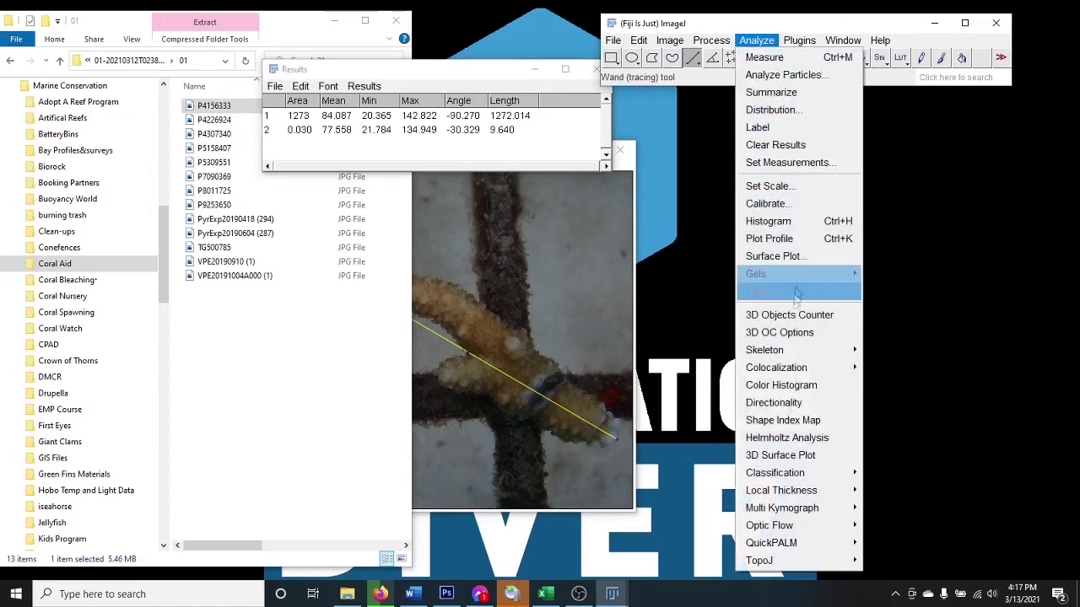
{"action": "left_click", "coordinate": [767, 186]}
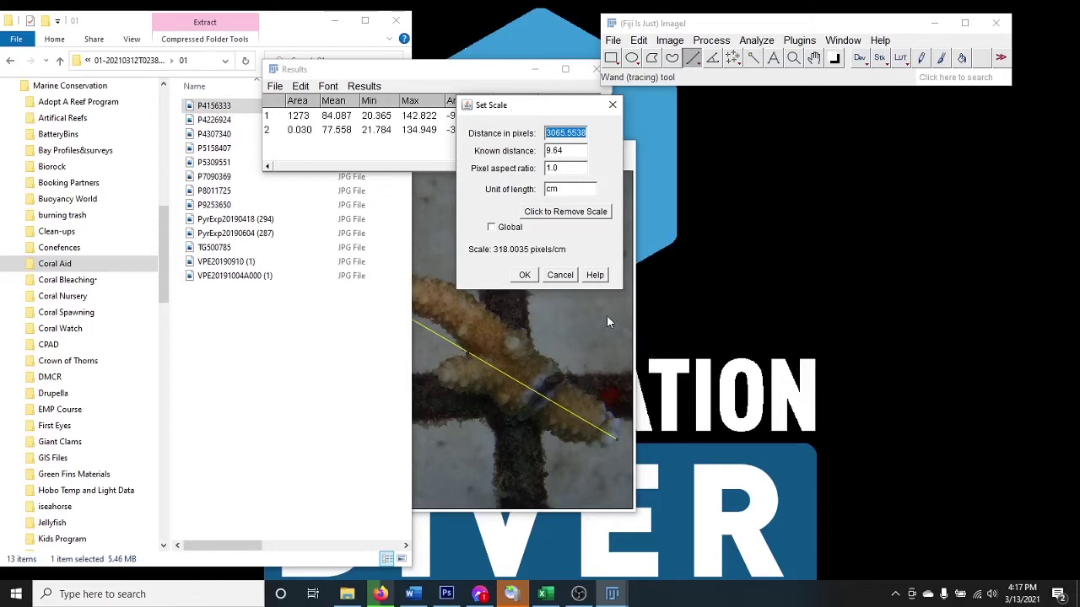
{"action": "left_click", "coordinate": [559, 274]}
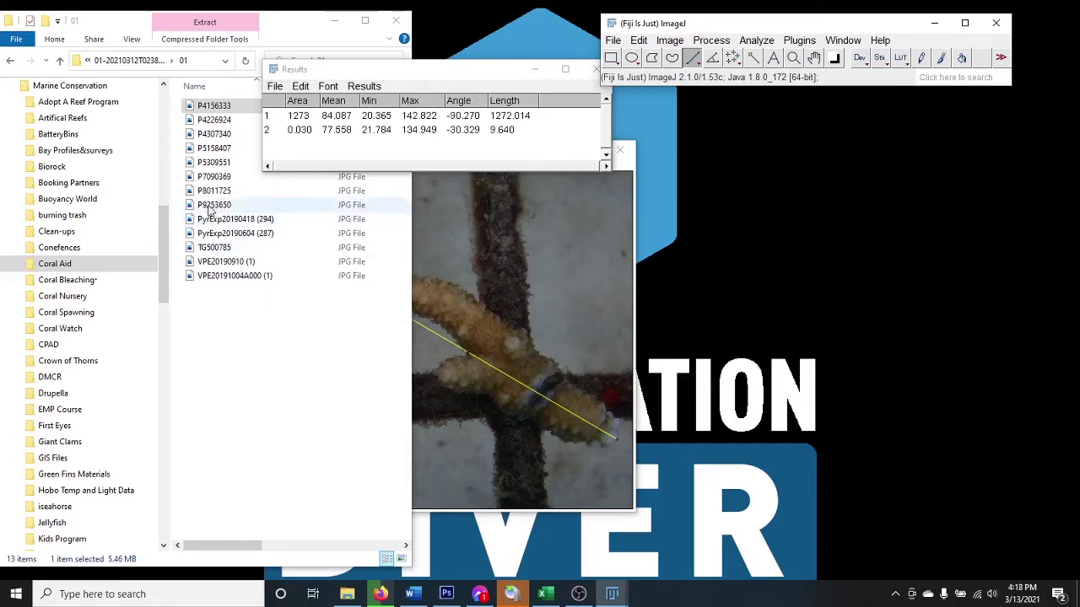
Open the coral photo P9253650 from folder 01 in Fiji and move its window clear of the results table.
{"action": "key", "text": "ctrl+r"}
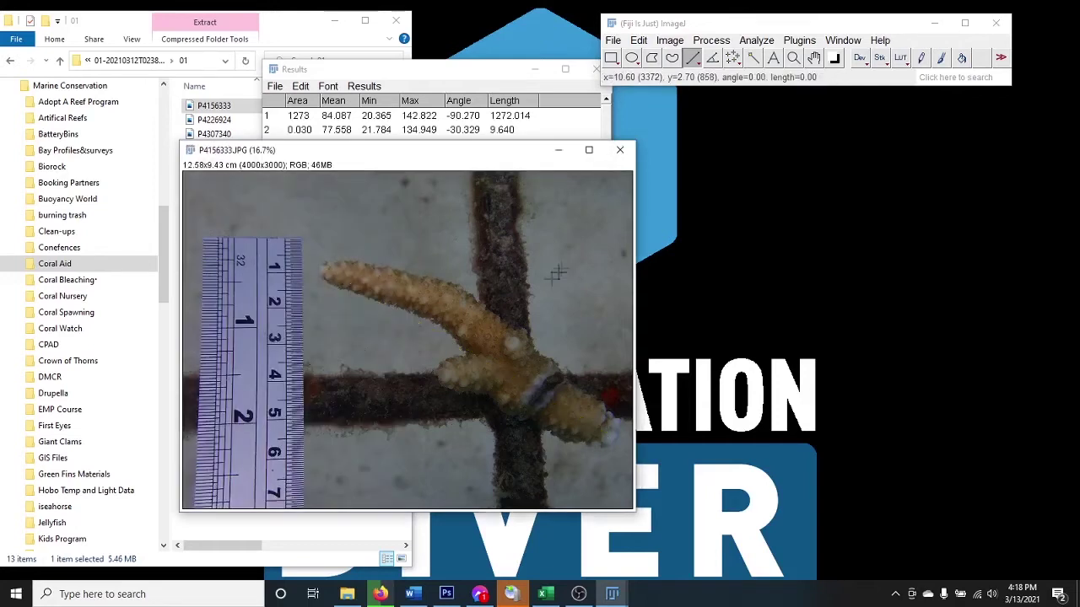
{"action": "left_click", "coordinate": [287, 30]}
{"action": "left_click_drag", "start_coordinate": [218, 205], "coordinate": [787, 79]}
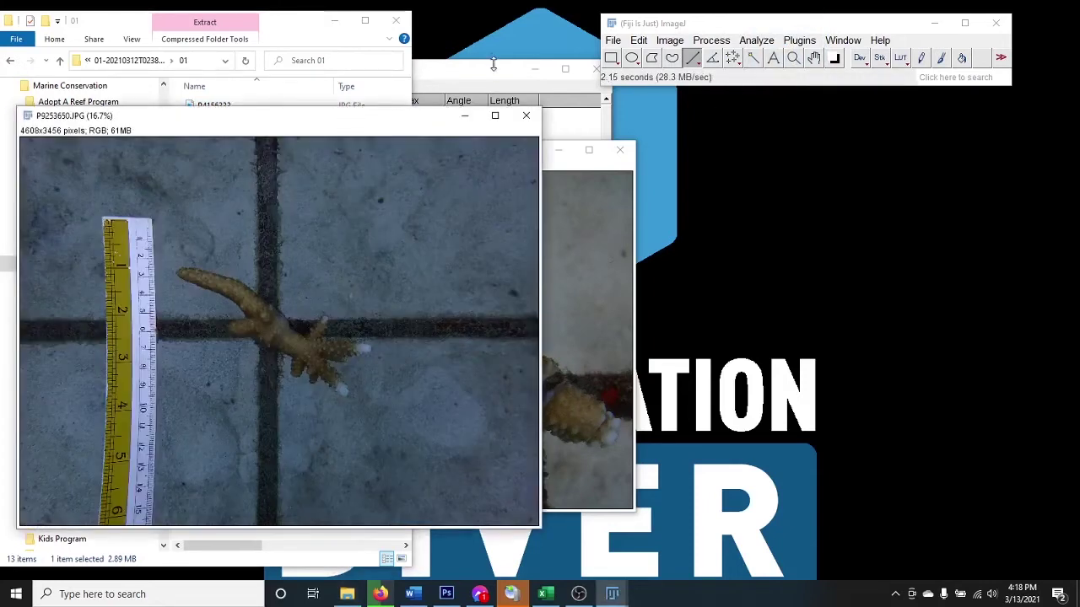
{"action": "left_click_drag", "start_coordinate": [412, 124], "coordinate": [516, 153]}
Move the results table above the new photo and clear its measurements without saving them.
{"action": "left_click", "coordinate": [470, 65]}
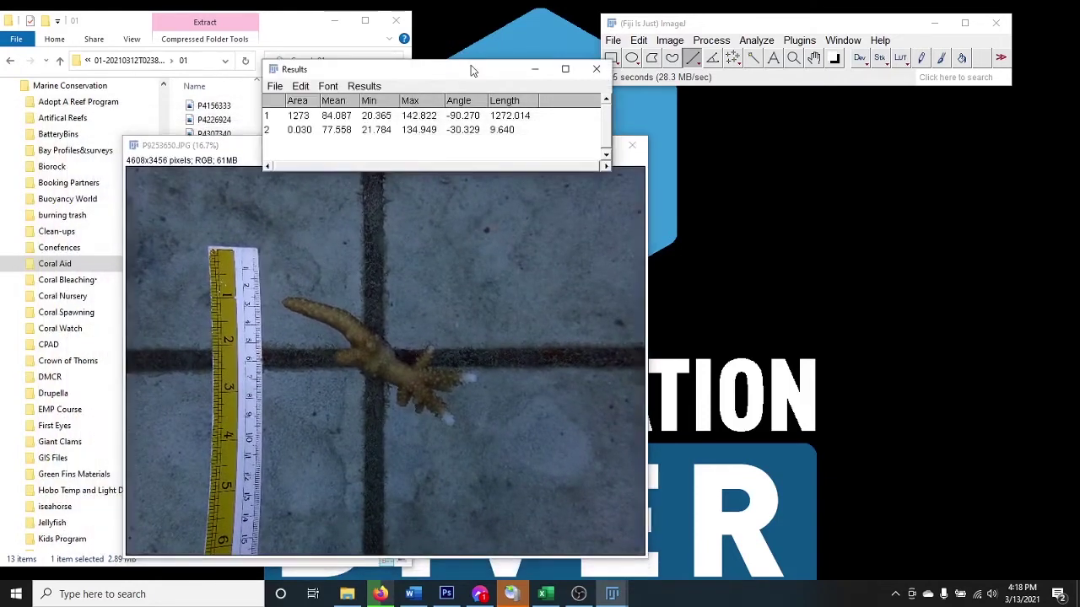
{"action": "left_click_drag", "start_coordinate": [473, 74], "coordinate": [471, 48]}
{"action": "left_click", "coordinate": [362, 61]}
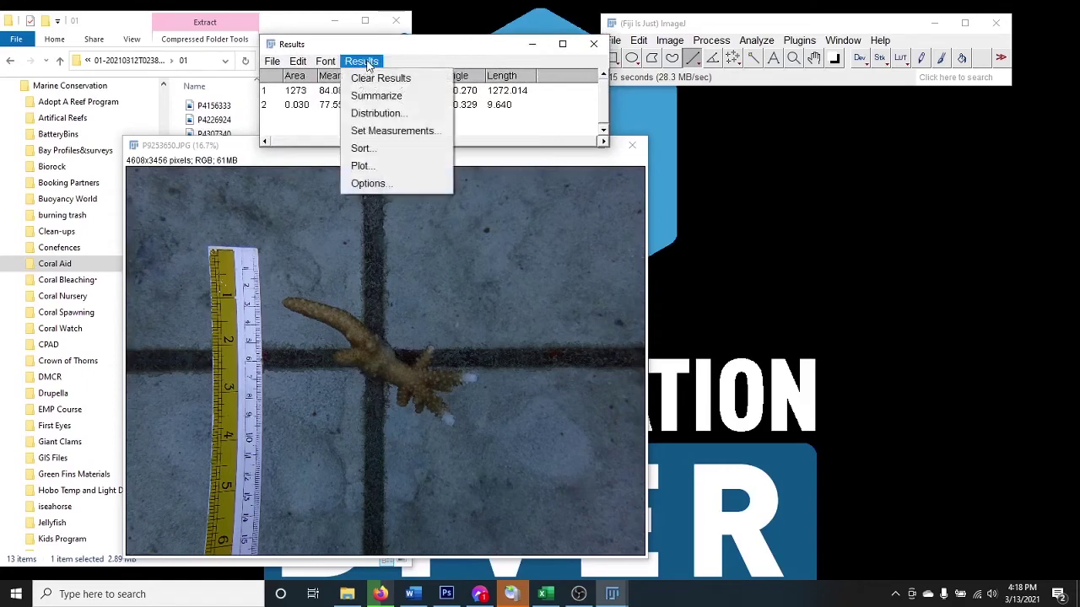
{"action": "left_click", "coordinate": [381, 78]}
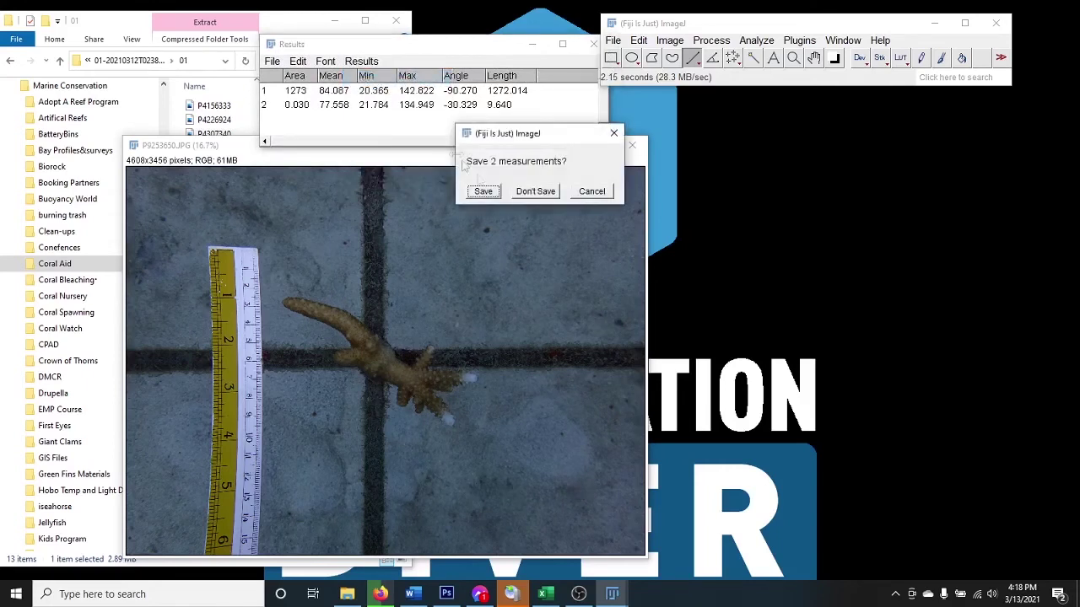
{"action": "left_click", "coordinate": [535, 191]}
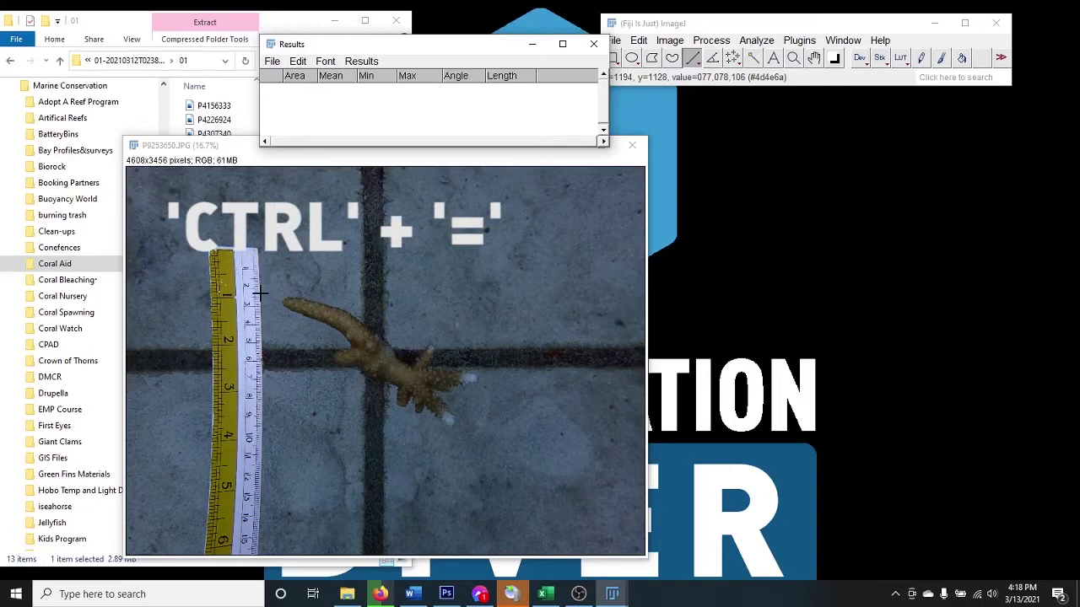
Draw a straight line about 823 pixels long down the ruler from its zero edge to the 5 cm mark and measure it.
{"action": "key", "text": "ctrl+equal"}
{"action": "key", "text": "ctrl+equal"}
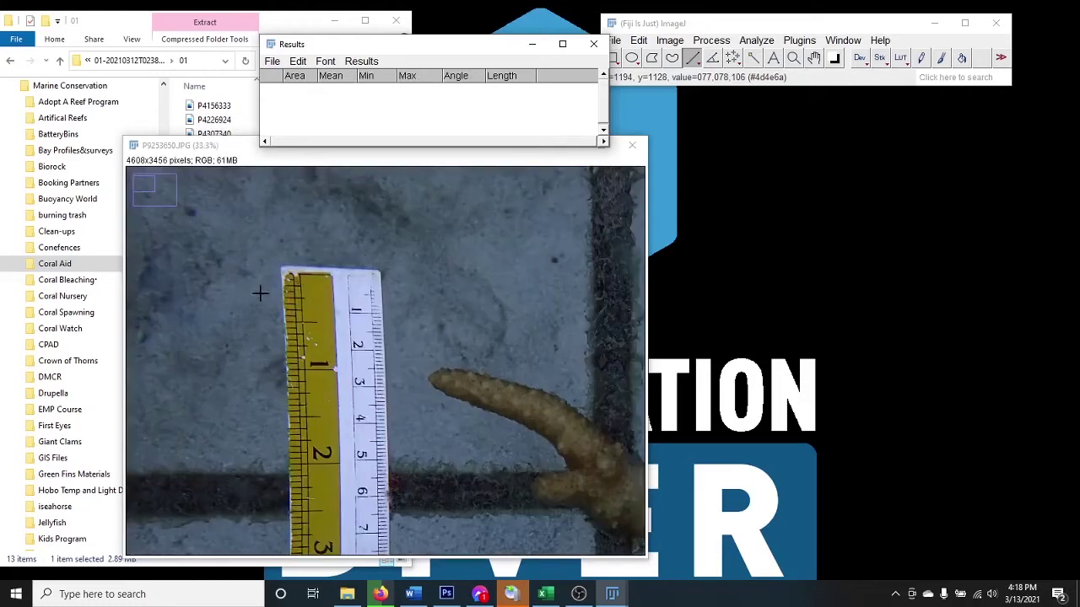
{"action": "key", "text": "ctrl+equal"}
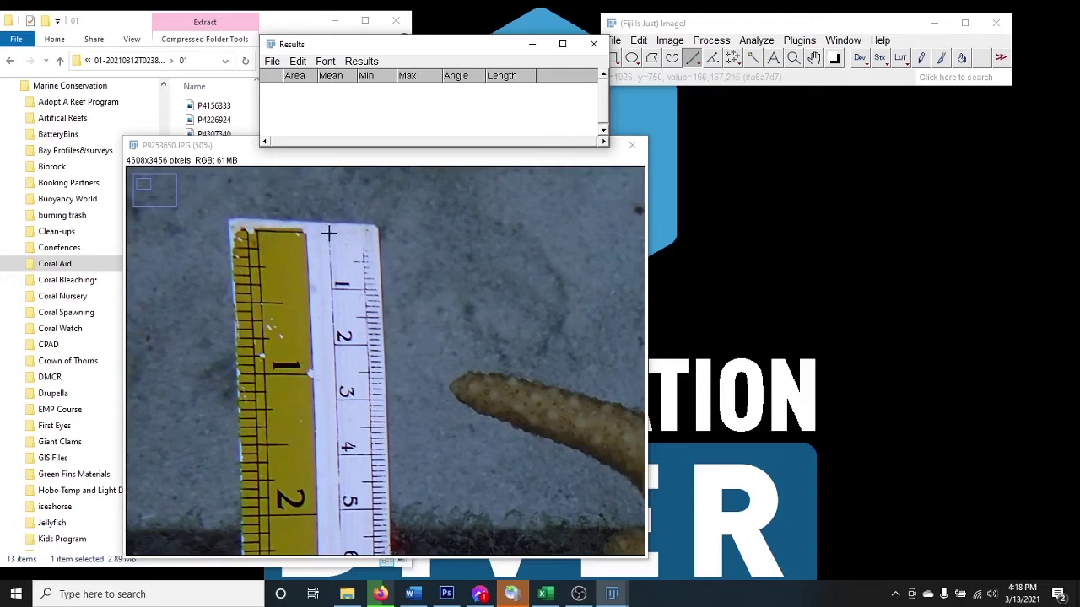
{"action": "left_click_drag", "start_coordinate": [330, 232], "coordinate": [339, 510]}
{"action": "left_click_drag", "start_coordinate": [338, 511], "coordinate": [340, 510]}
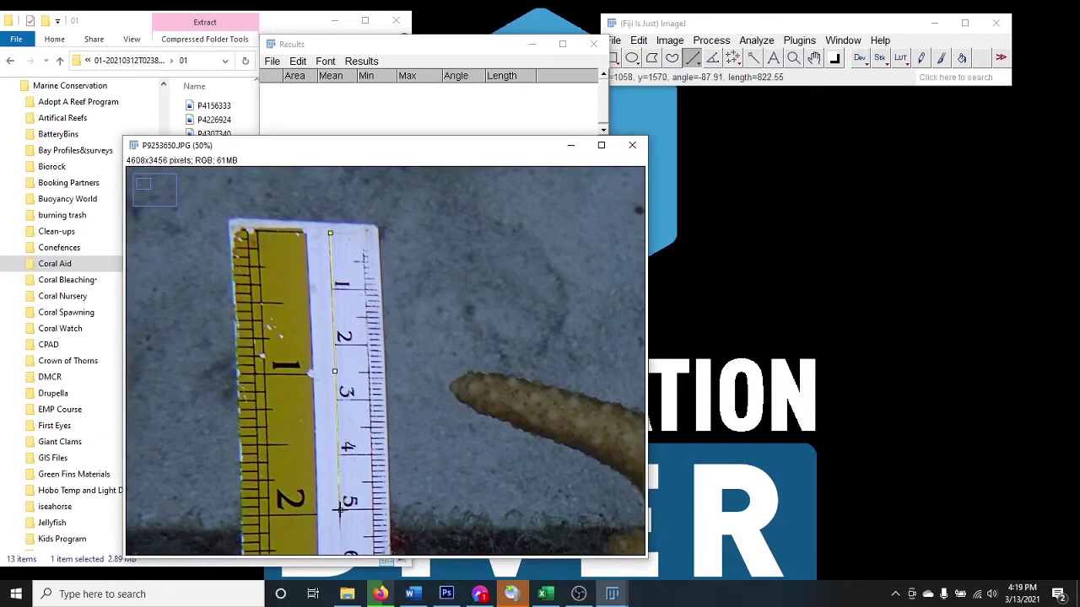
{"action": "key", "text": "ctrl+m"}
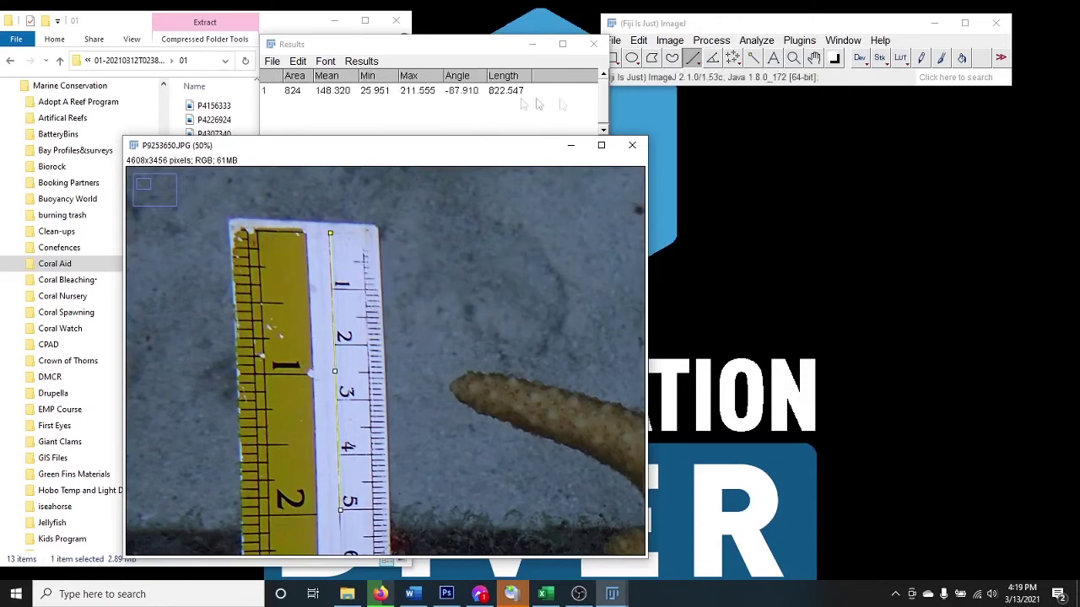
Set the scale of photo P9253650 with a known distance of 5 and cm as the unit of length.
{"action": "left_click", "coordinate": [756, 42]}
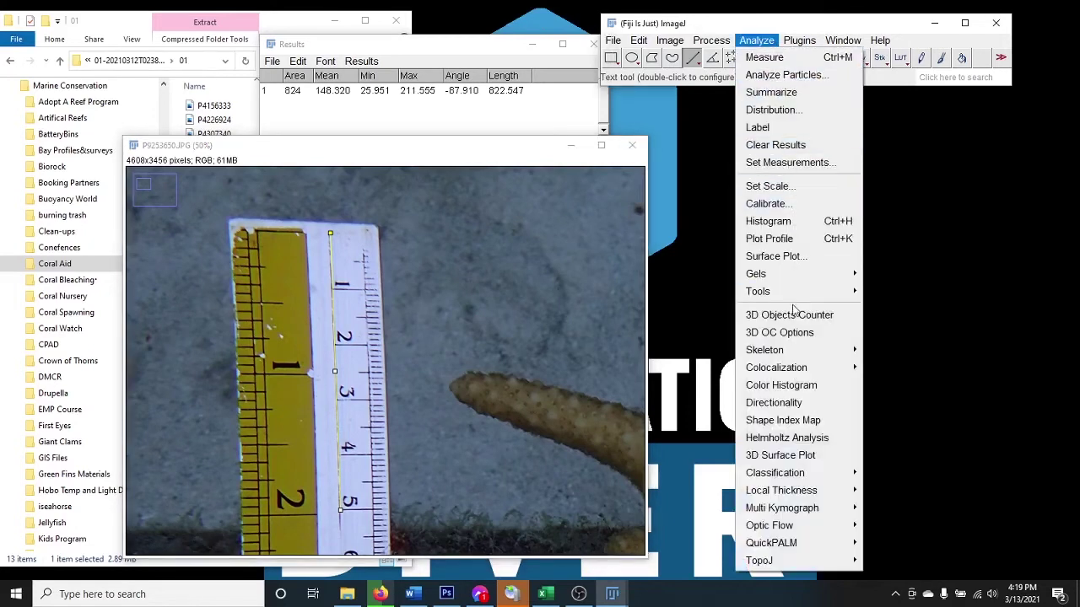
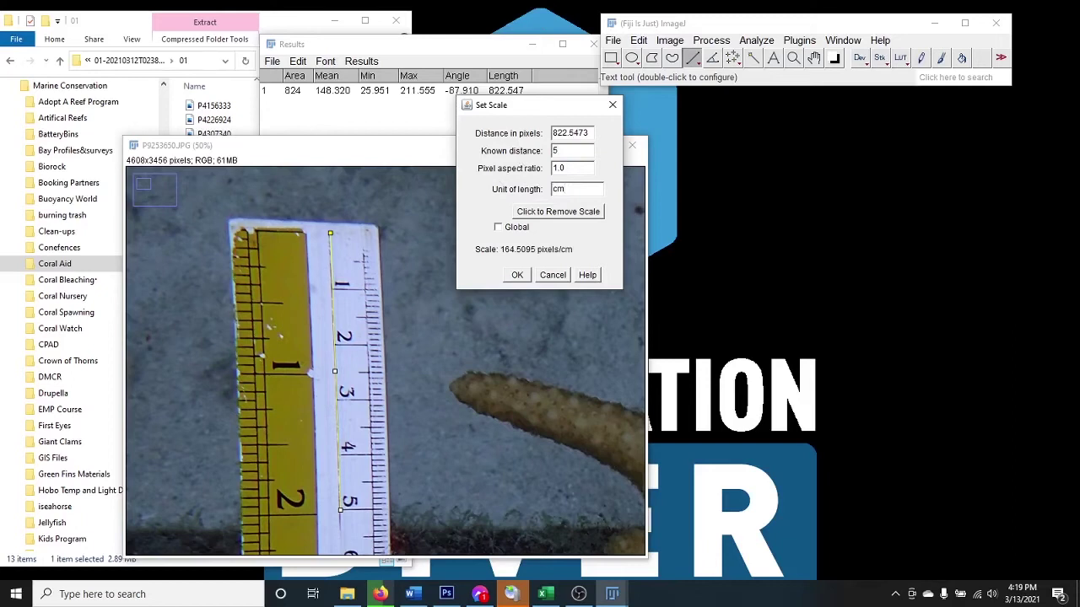
{"action": "left_click", "coordinate": [516, 275]}
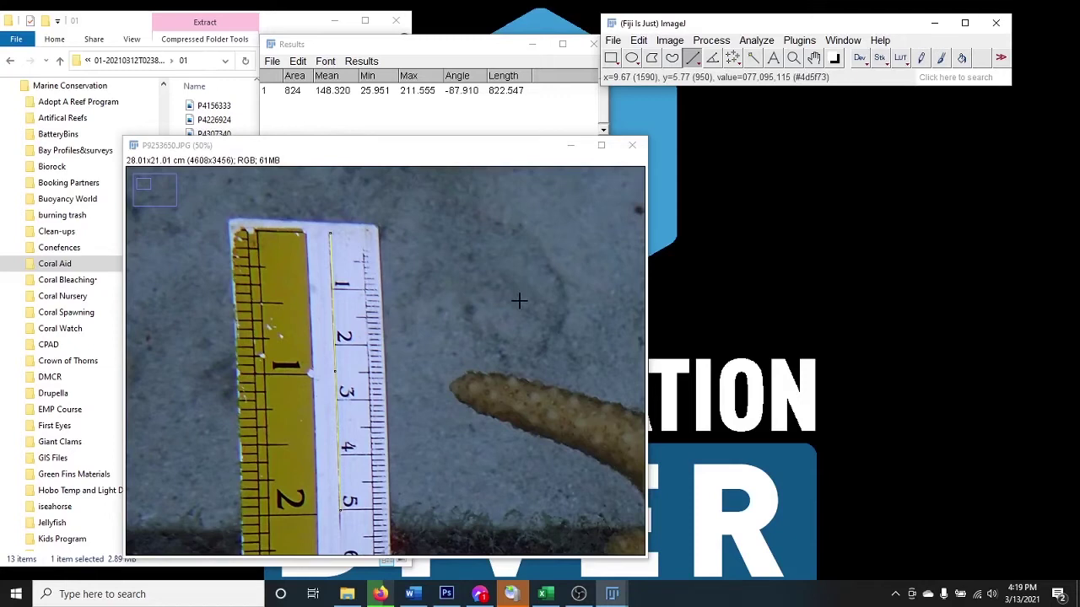
Draw a straight line about 11.5 cm long across the coral in photo P9253650, from its slender tip to the farthest branch end, and measure it.
{"action": "key", "text": "ctrl+minus"}
{"action": "key", "text": "ctrl+minus"}
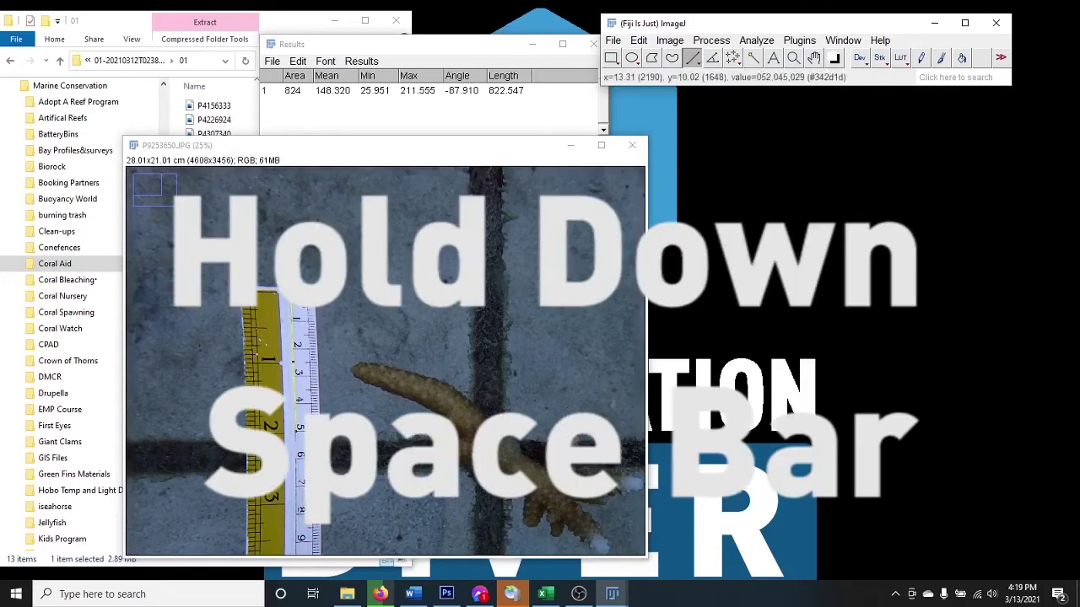
{"action": "key", "text": "space"}
{"action": "left_click_drag", "start_coordinate": [508, 470], "coordinate": [414, 354]}
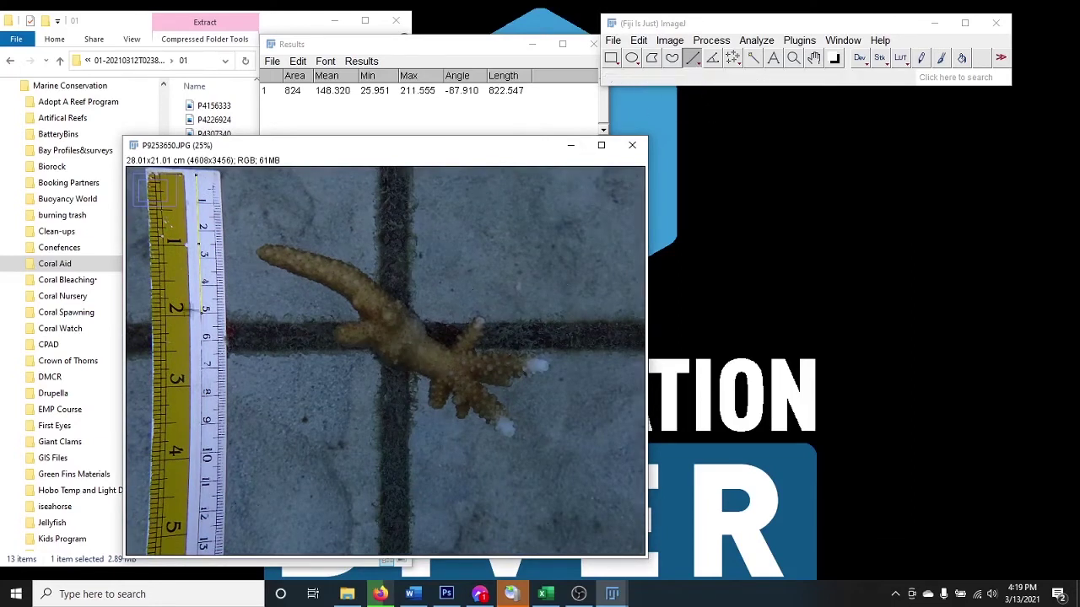
{"action": "left_click", "coordinate": [257, 246]}
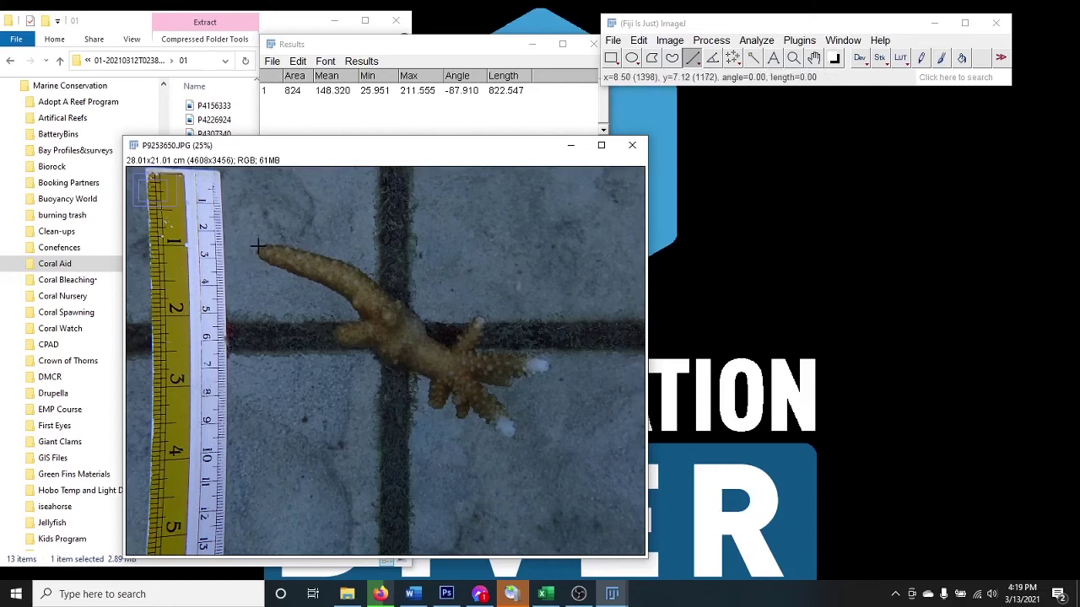
{"action": "left_click_drag", "start_coordinate": [258, 246], "coordinate": [515, 435]}
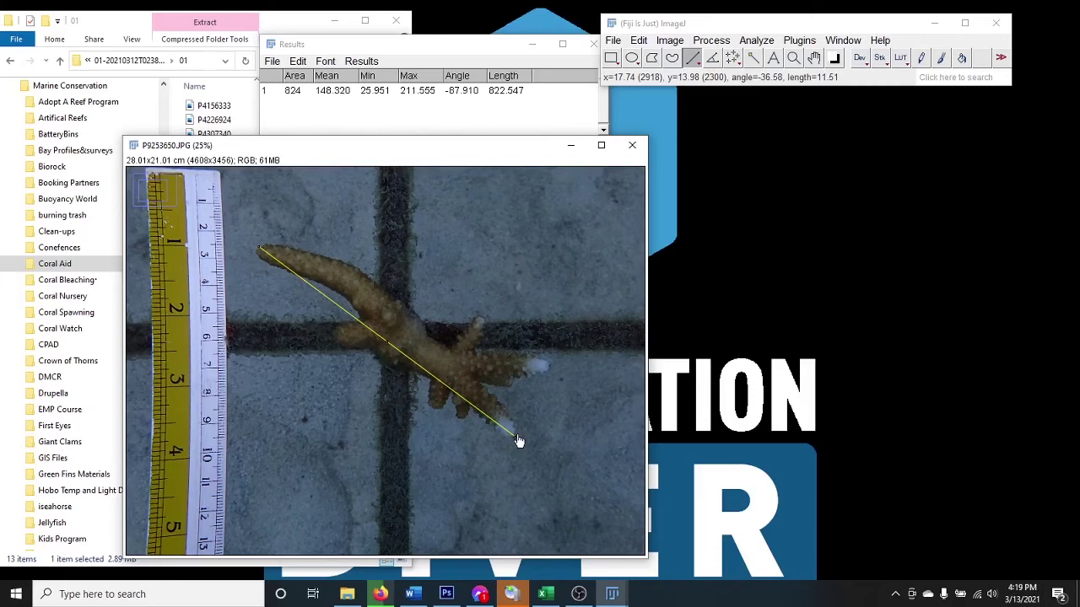
{"action": "key", "text": "ctrl+m"}
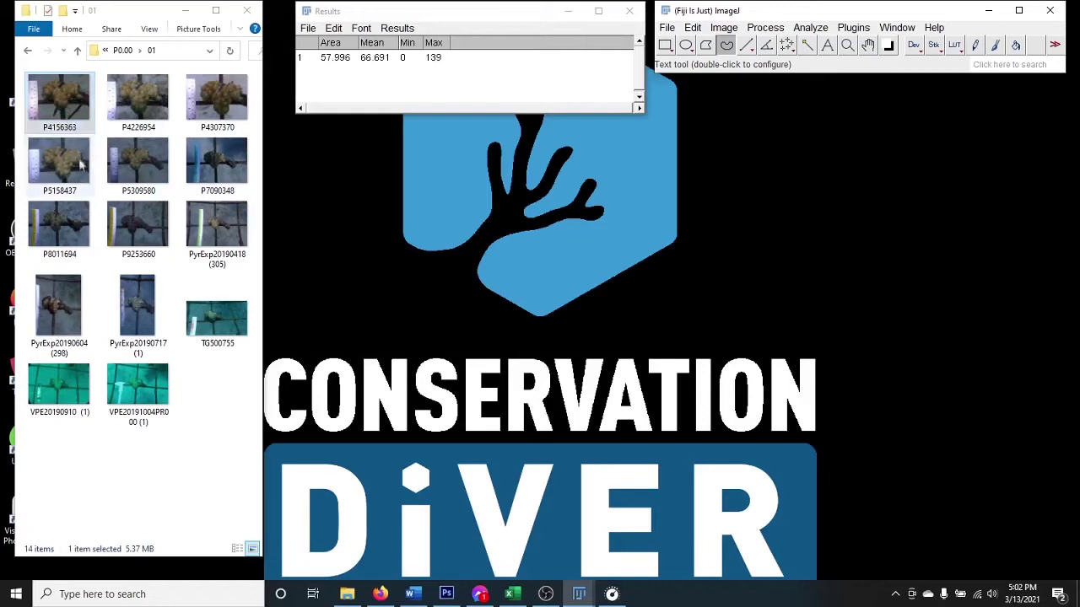
Open photo P4156363 from folder 01 and measure a straight line about 1416 pixels long from the ruler's zero edge to the 6 cm mark.
{"action": "left_click", "coordinate": [61, 104]}
{"action": "left_click_drag", "start_coordinate": [62, 105], "coordinate": [742, 97]}
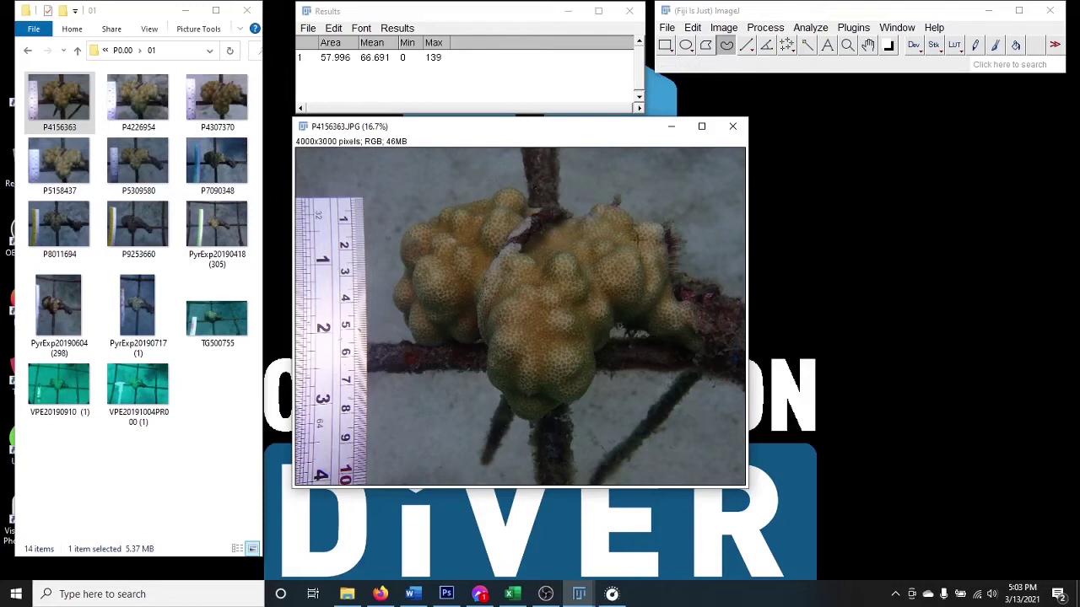
{"action": "left_click", "coordinate": [745, 46]}
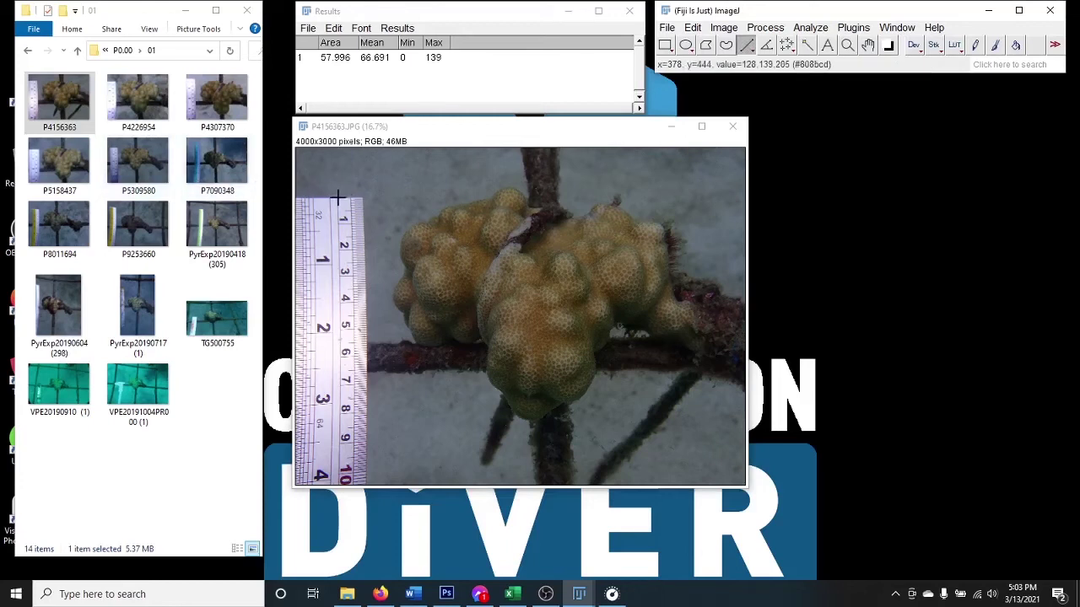
{"action": "left_click_drag", "start_coordinate": [337, 198], "coordinate": [341, 356]}
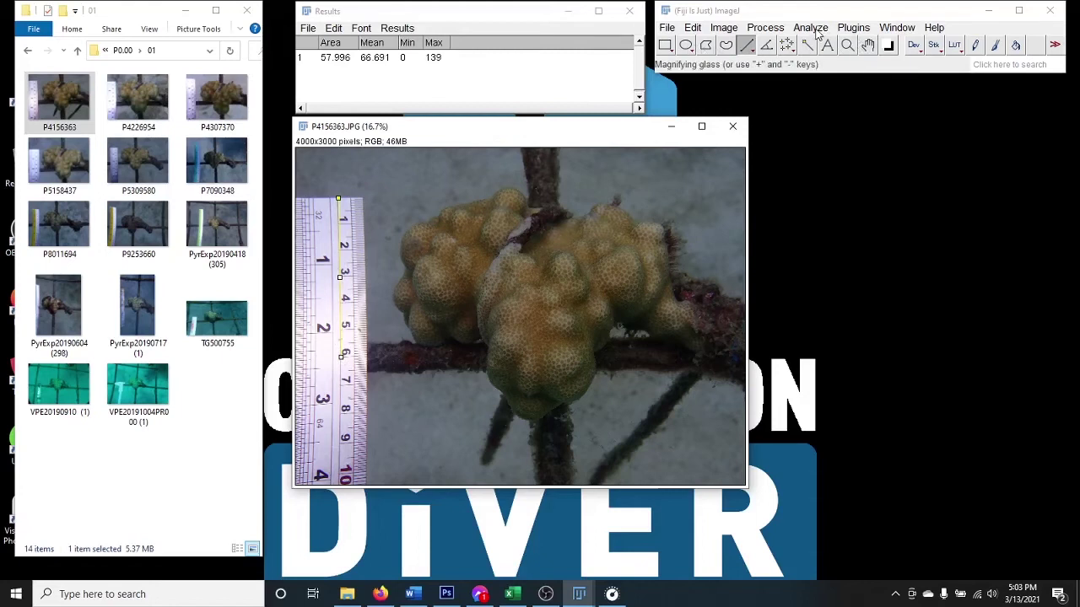
{"action": "key", "text": "ctrl+m"}
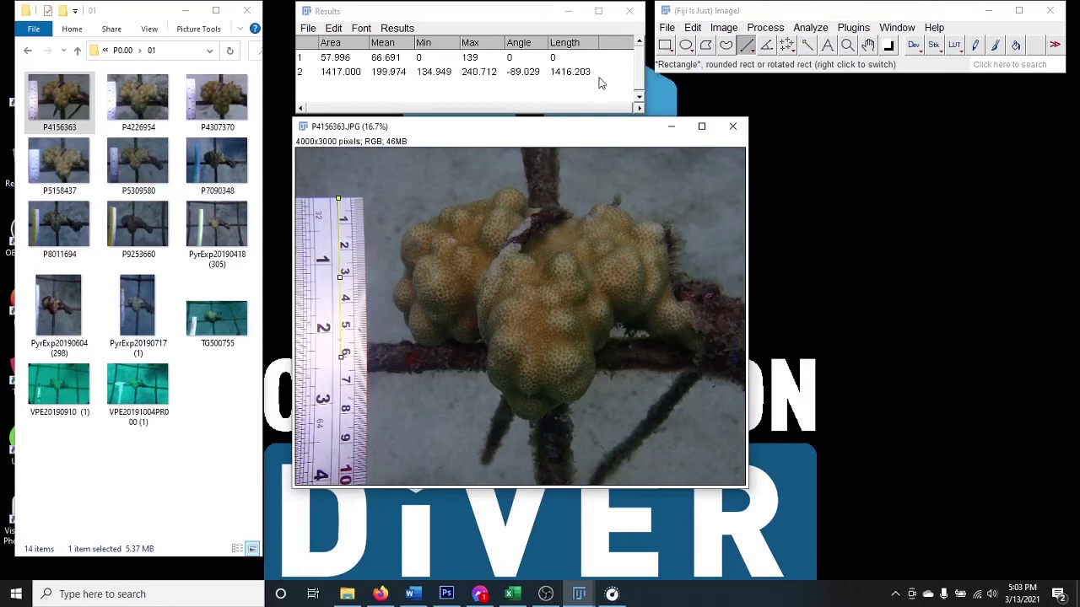
Set the scale of photo P4156363 with a known distance of 6 and cm as the unit of length.
{"action": "left_click", "coordinate": [811, 28]}
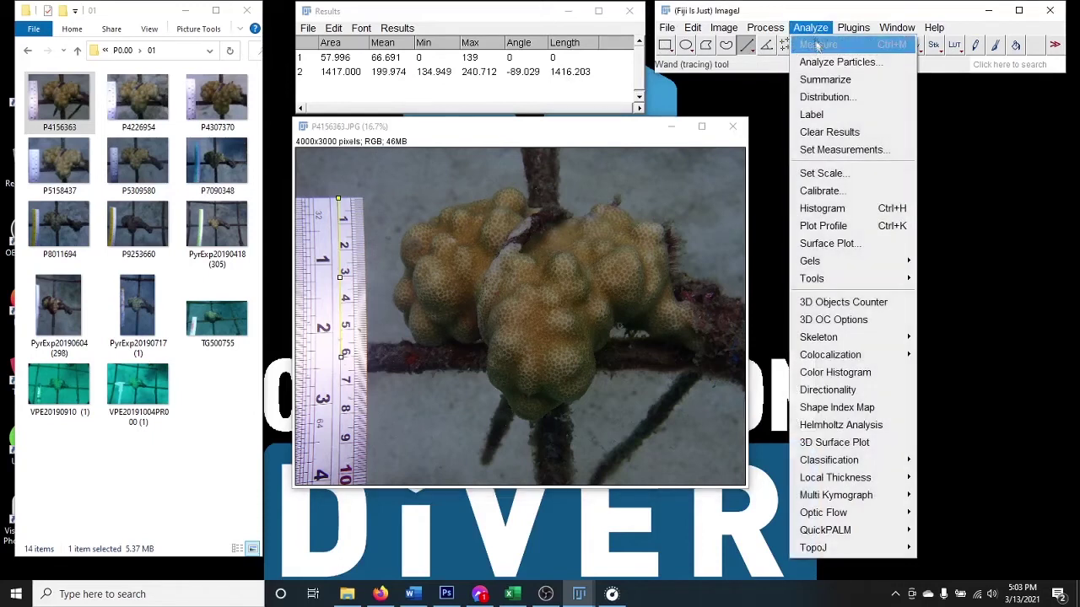
{"action": "left_click", "coordinate": [834, 173]}
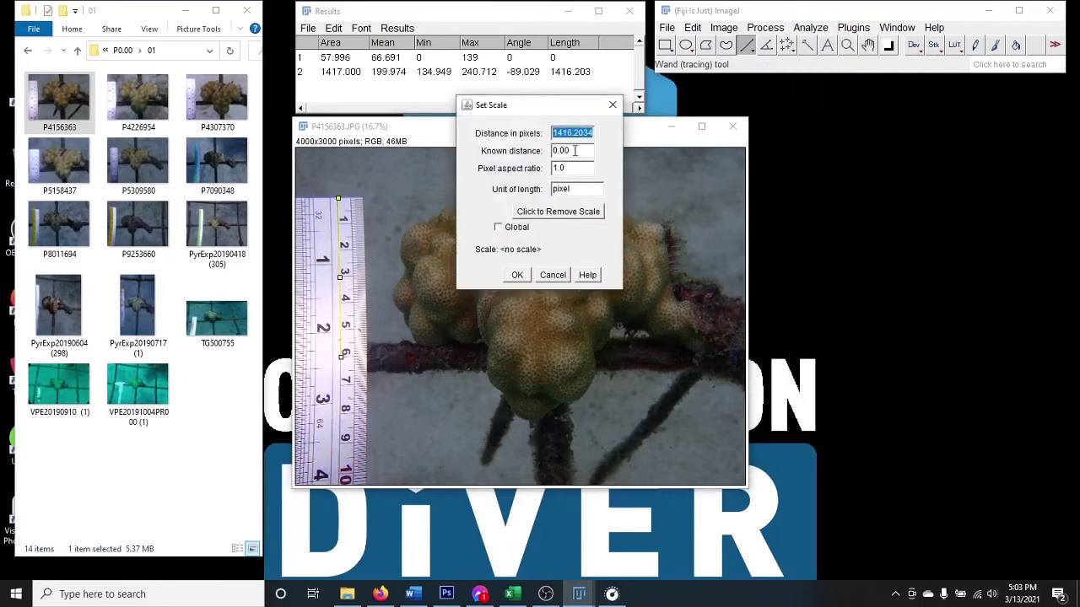
{"action": "key", "text": "Tab"}
{"action": "type", "text": "6"}
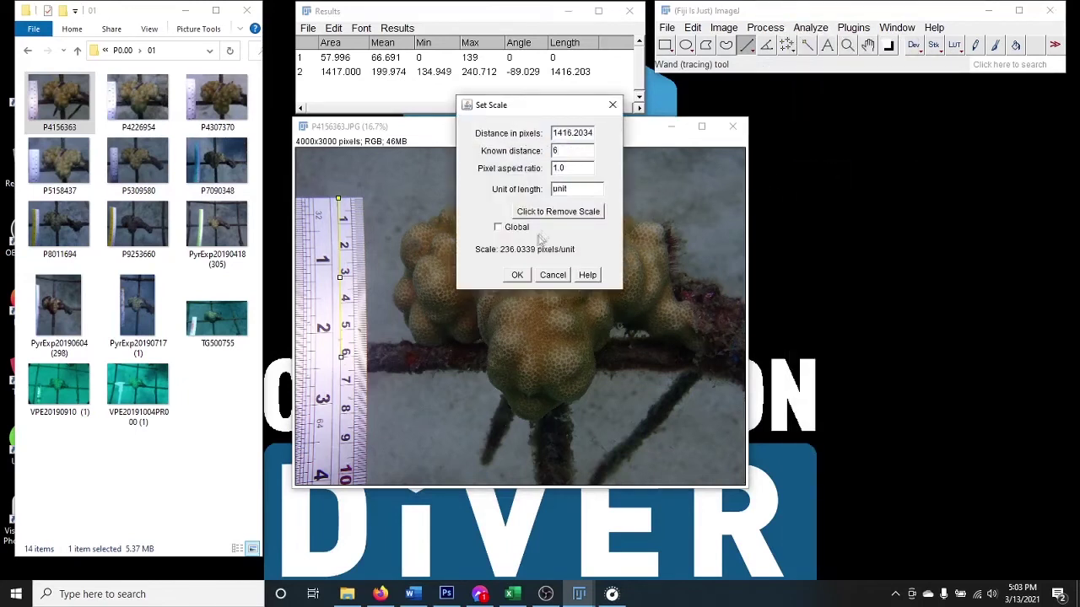
{"action": "double_click", "coordinate": [574, 189]}
{"action": "type", "text": "cm"}
{"action": "left_click", "coordinate": [514, 274]}
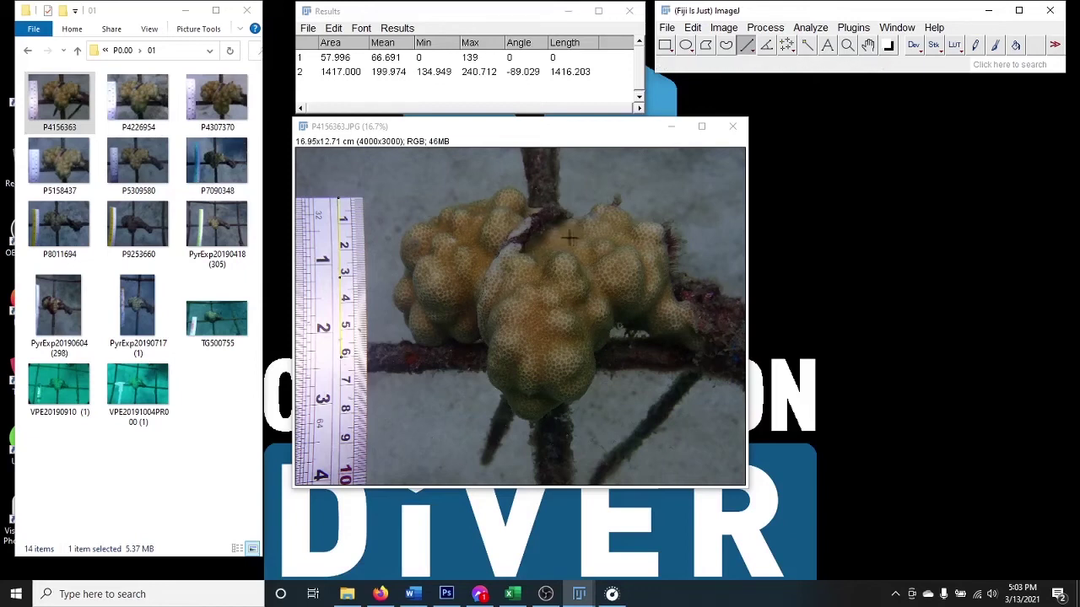
Trace a closed freehand selection around the outline of the whole live coral in photo P4156363.
{"action": "left_click", "coordinate": [727, 45]}
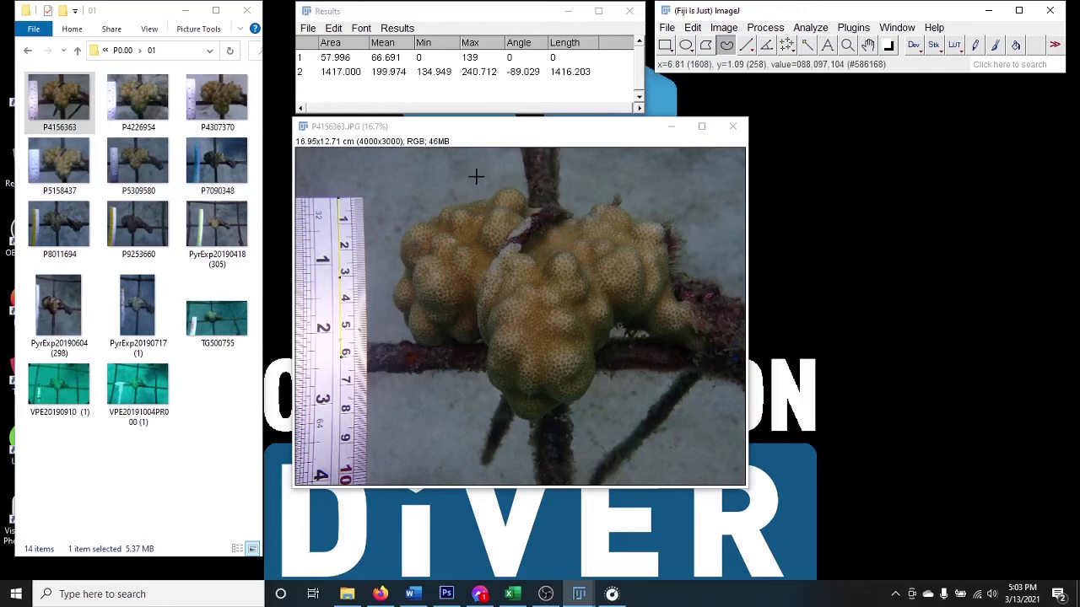
{"action": "mouse_move", "coordinate": [469, 201]}
{"action": "left_mouse_down"}
{"action": "mouse_move", "coordinate": [516, 187]}
{"action": "mouse_move", "coordinate": [543, 208]}
{"action": "mouse_move", "coordinate": [510, 240]}
{"action": "mouse_move", "coordinate": [521, 249]}
{"action": "mouse_move", "coordinate": [603, 204]}
{"action": "mouse_move", "coordinate": [652, 221]}
{"action": "left_mouse_up"}
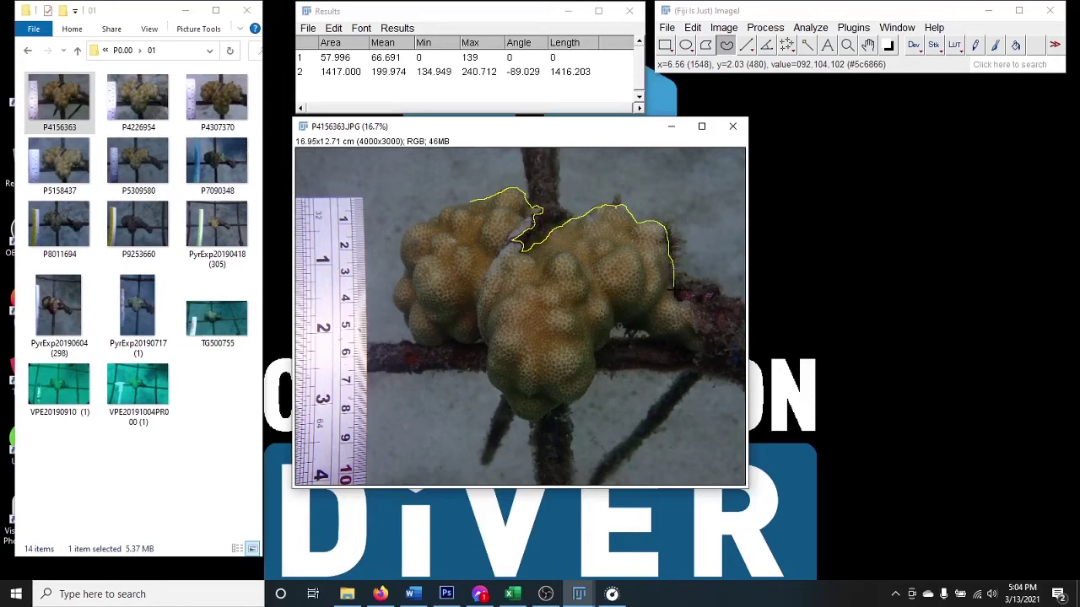
{"action": "mouse_move", "coordinate": [609, 325]}
{"action": "left_mouse_down"}
{"action": "mouse_move", "coordinate": [593, 386]}
{"action": "mouse_move", "coordinate": [508, 414]}
{"action": "left_mouse_up"}
{"action": "mouse_move", "coordinate": [482, 339]}
{"action": "left_mouse_down"}
{"action": "mouse_move", "coordinate": [403, 336]}
{"action": "mouse_move", "coordinate": [385, 295]}
{"action": "mouse_move", "coordinate": [397, 253]}
{"action": "mouse_move", "coordinate": [434, 217]}
{"action": "mouse_move", "coordinate": [472, 200]}
{"action": "left_mouse_up"}
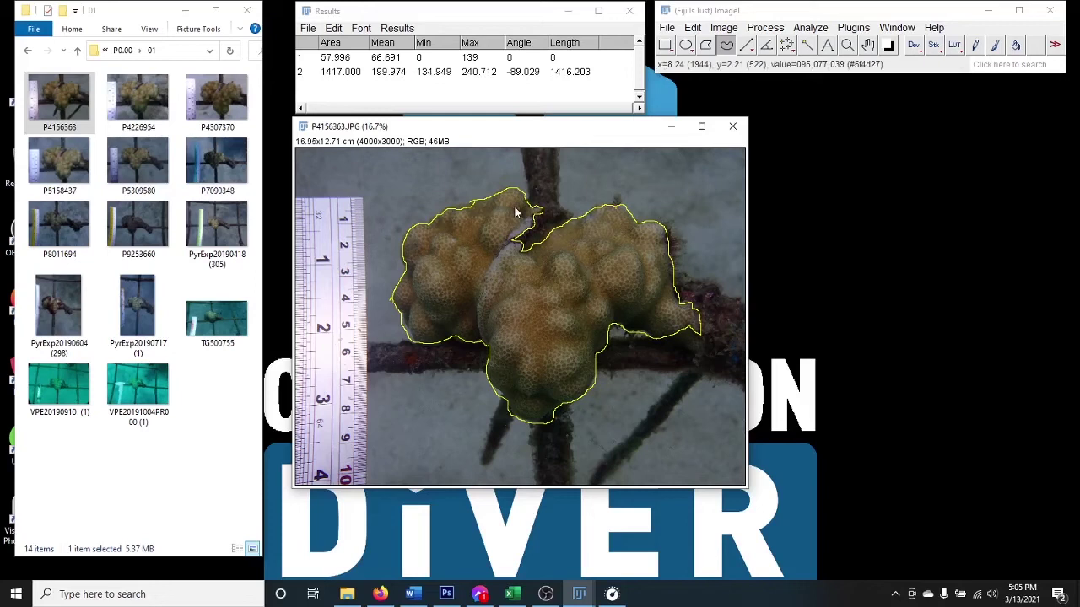
Clear the image outside the traced coral outline and undo the clearing.
{"action": "left_click", "coordinate": [695, 28]}
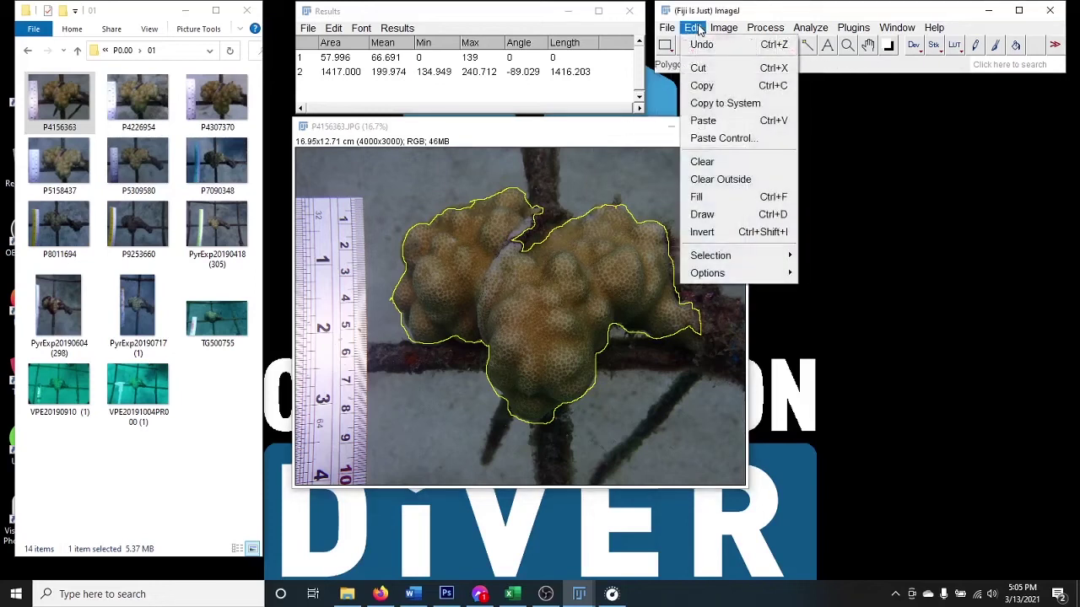
{"action": "left_click", "coordinate": [748, 180]}
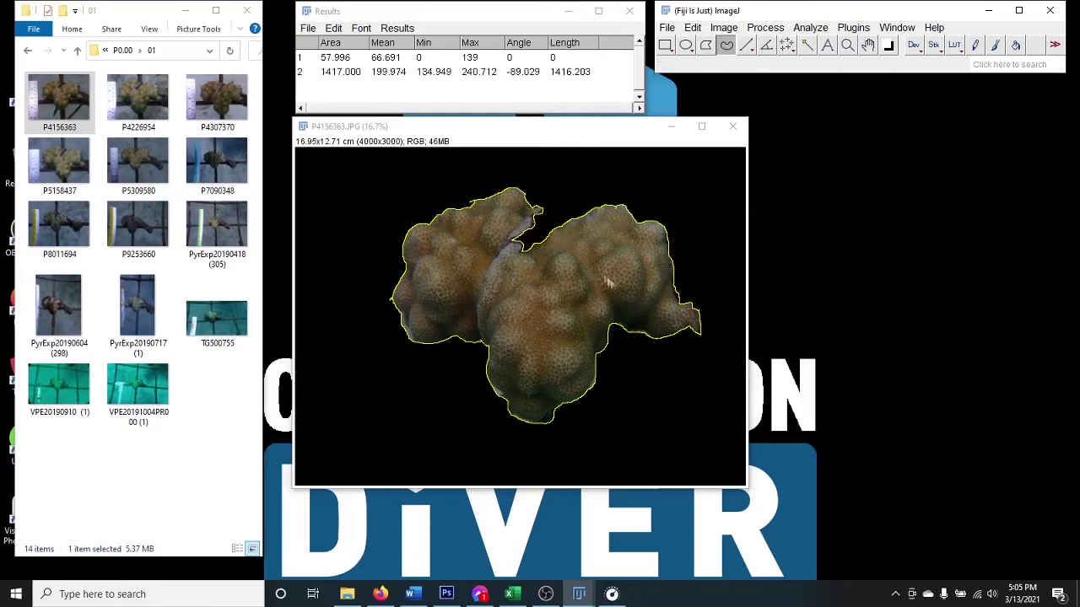
{"action": "left_click", "coordinate": [726, 47]}
{"action": "key", "text": "ctrl+z"}
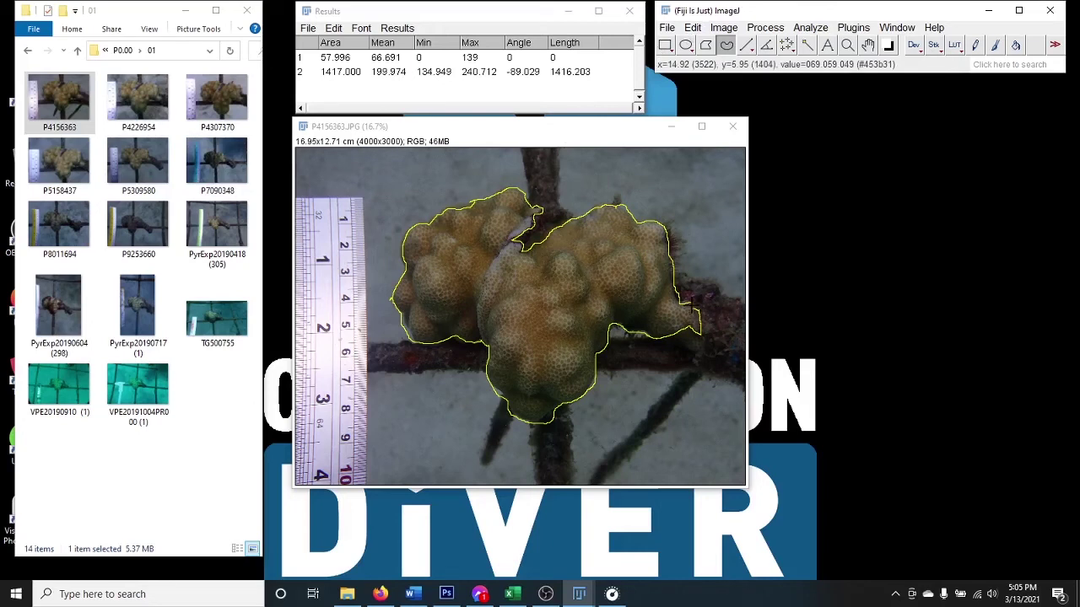
Measure the area inside the traced coral outline and close photo P4156363.
{"action": "key", "text": "ctrl+m"}
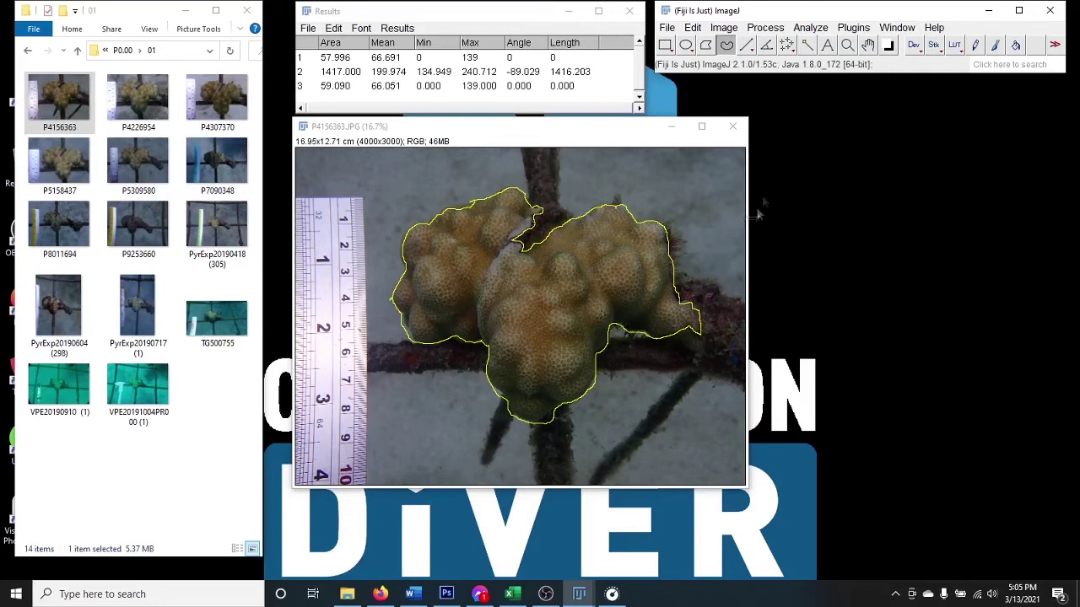
{"action": "left_click", "coordinate": [732, 126]}
{"action": "left_click", "coordinate": [540, 188]}
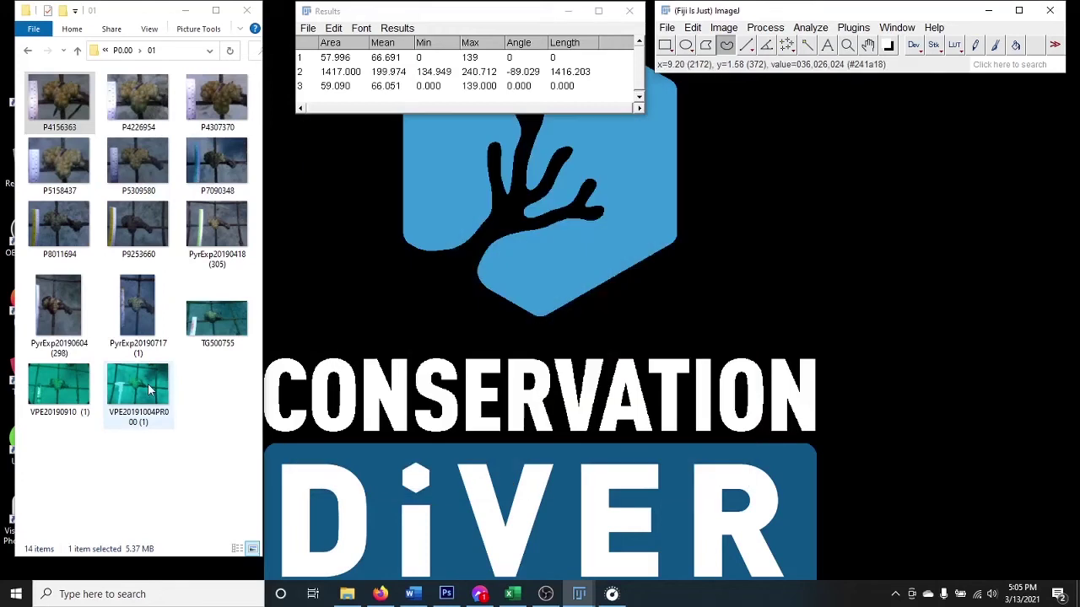
{"action": "double_click", "coordinate": [216, 228]}
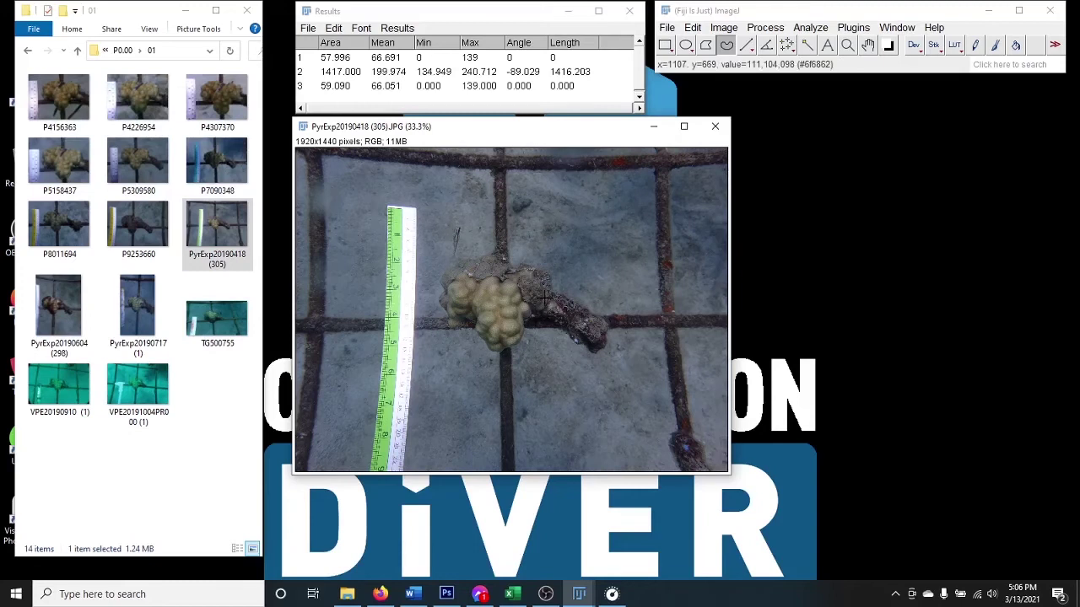
{"action": "scroll", "coordinate": [578, 374], "scroll_direction": "up", "scroll_amount": 3}
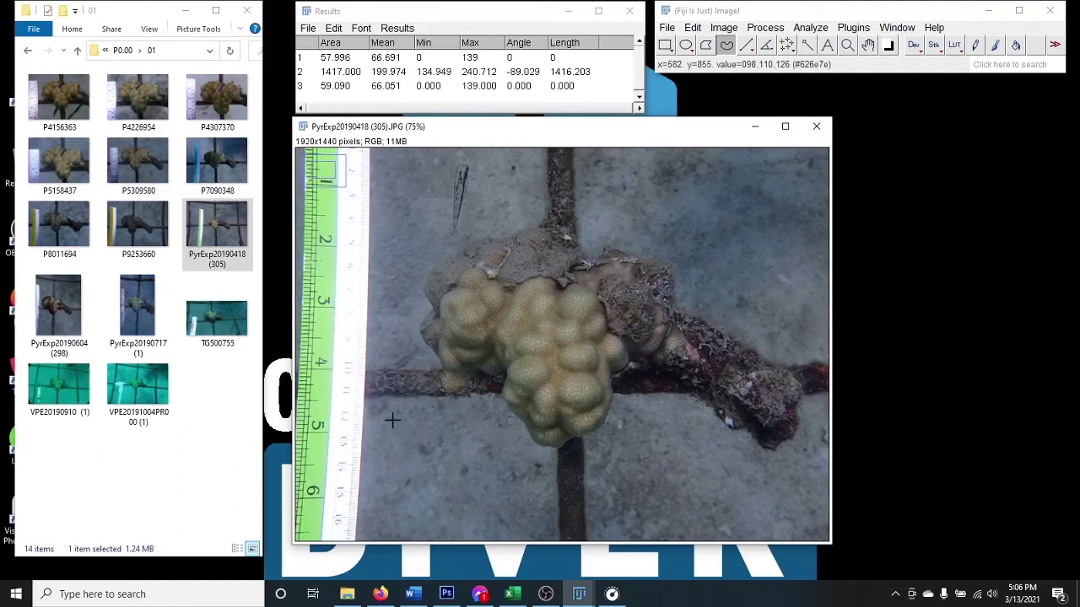
{"action": "left_click_drag", "start_coordinate": [362, 246], "coordinate": [519, 309]}
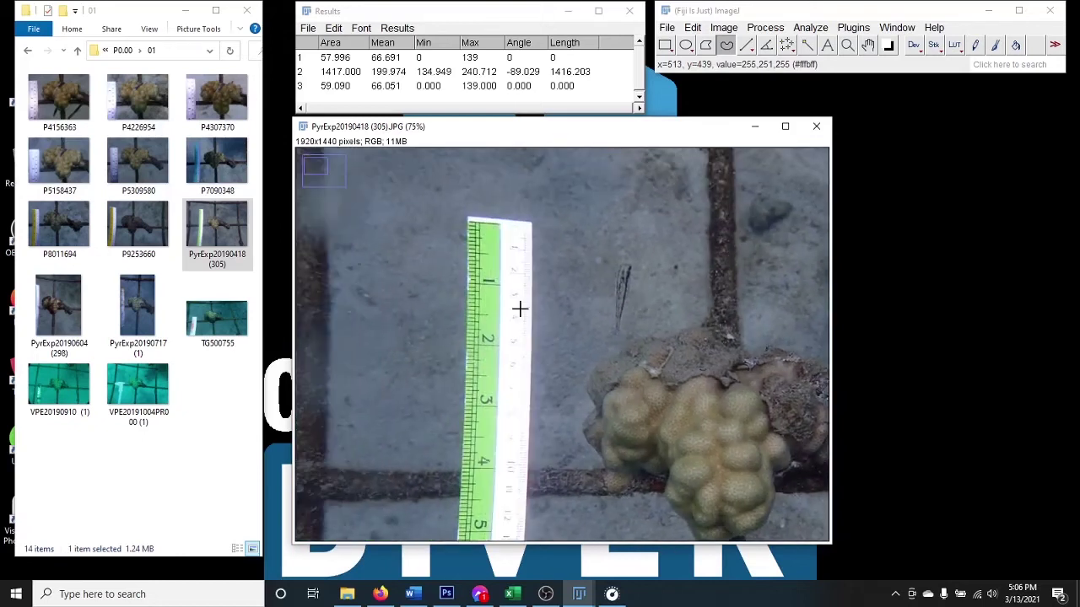
{"action": "key", "text": "plus"}
{"action": "key", "text": "plus"}
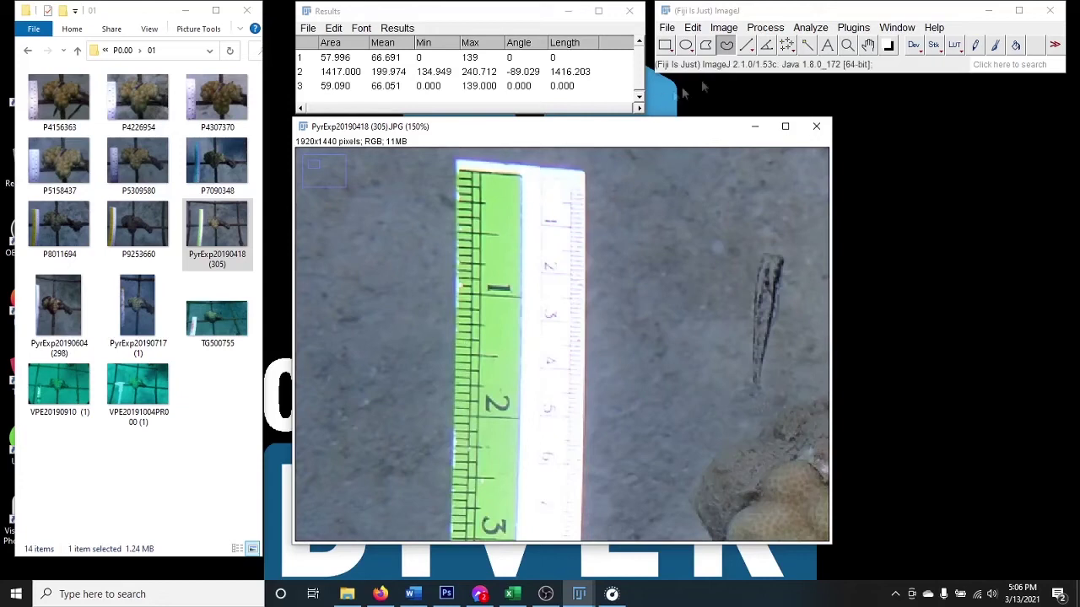
{"action": "left_click", "coordinate": [751, 49]}
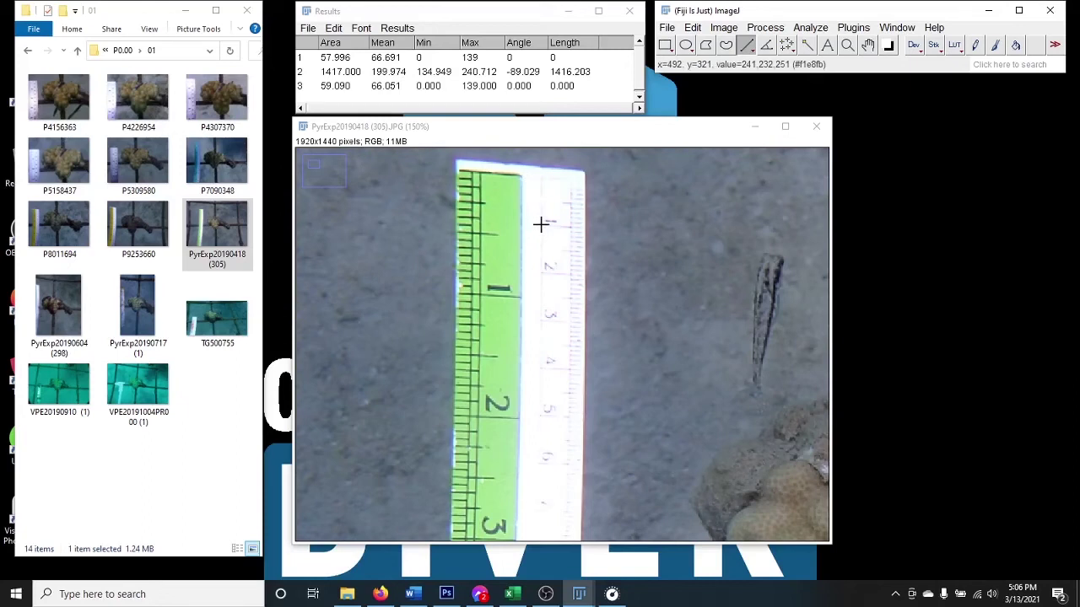
{"action": "left_click_drag", "start_coordinate": [541, 224], "coordinate": [540, 463]}
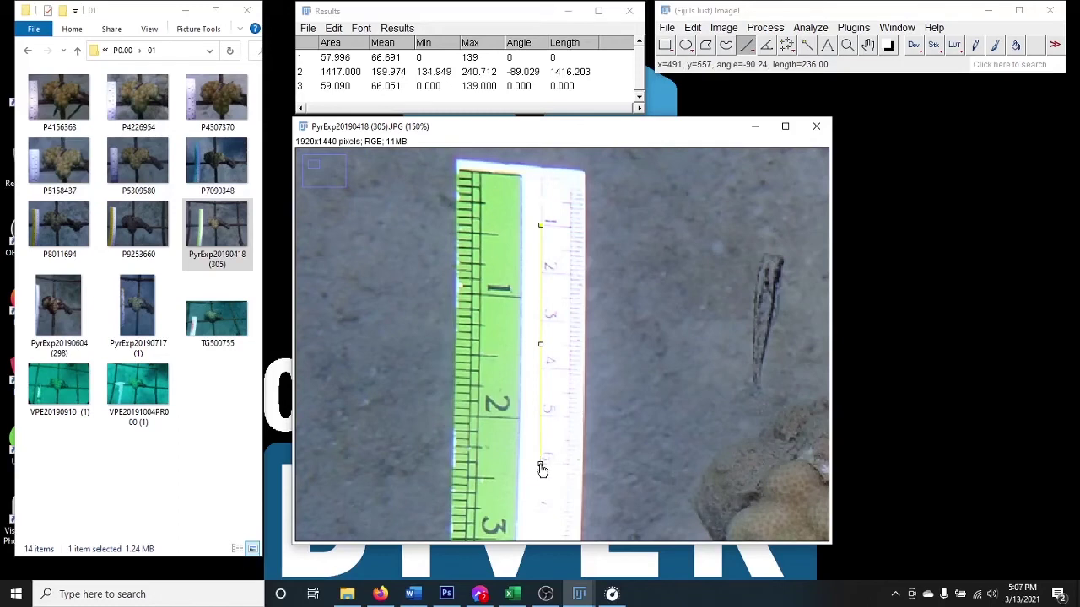
{"action": "key", "text": "ctrl+m"}
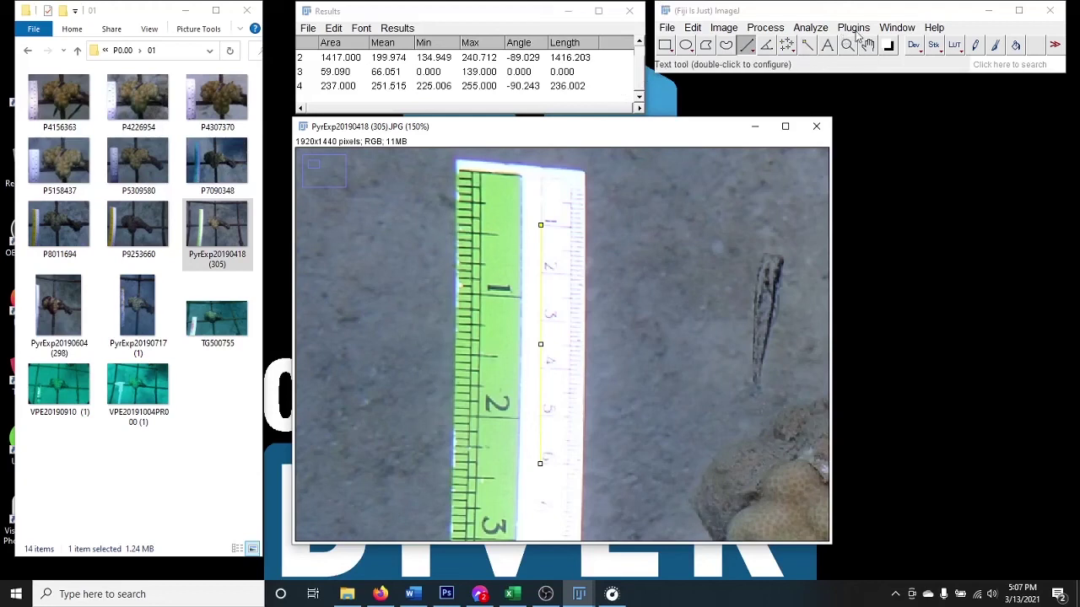
{"action": "left_click", "coordinate": [814, 29]}
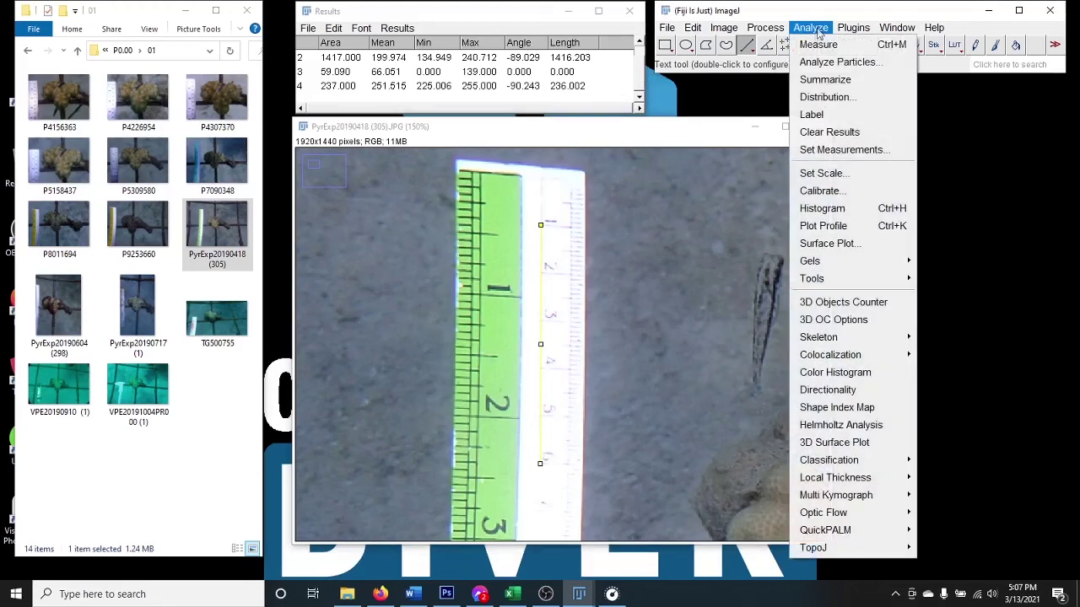
{"action": "left_click", "coordinate": [822, 173]}
{"action": "double_click", "coordinate": [579, 150]}
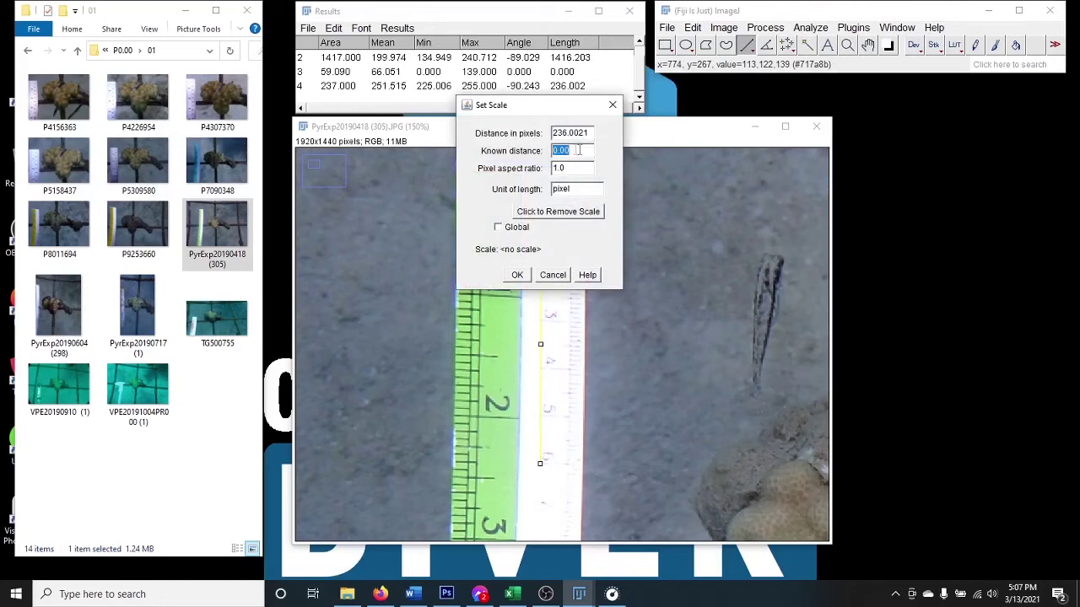
{"action": "type", "text": "5"}
{"action": "double_click", "coordinate": [577, 189]}
{"action": "type", "text": "cm"}
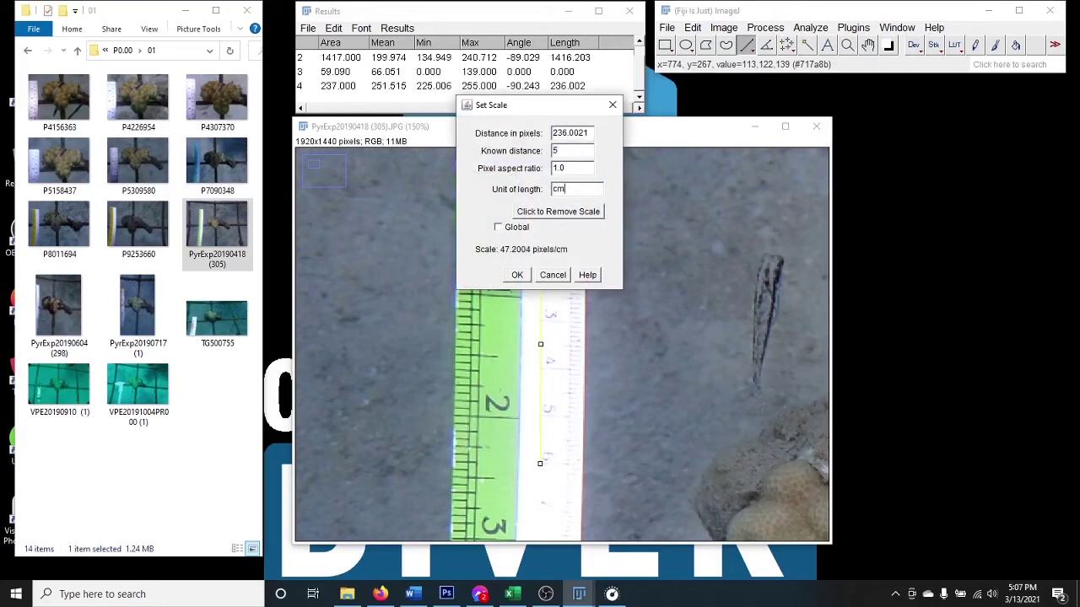
{"action": "left_click", "coordinate": [518, 275]}
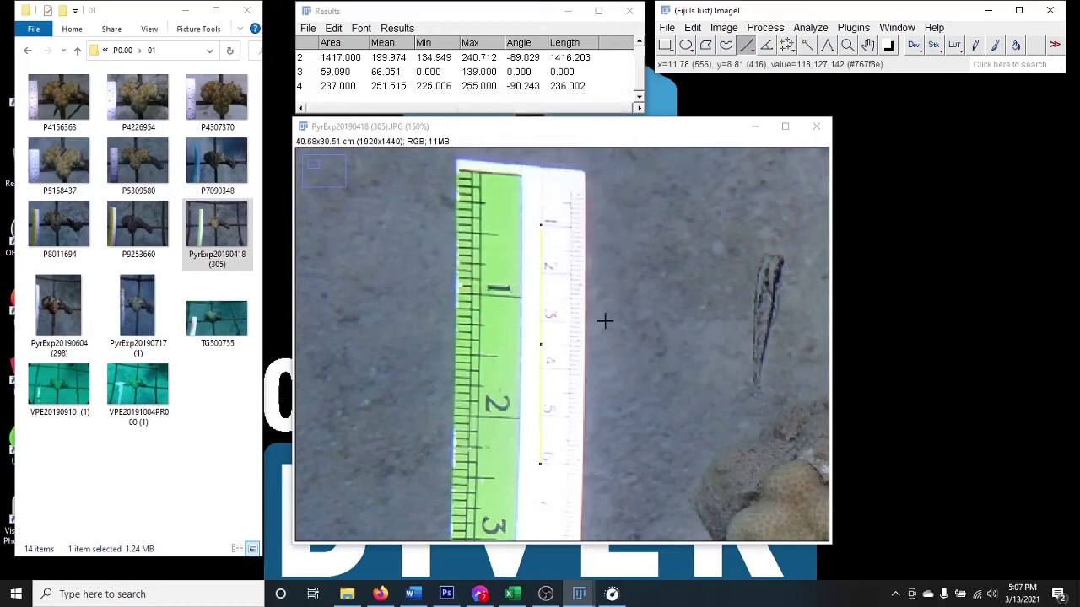
{"action": "left_click_drag", "start_coordinate": [747, 458], "coordinate": [415, 229]}
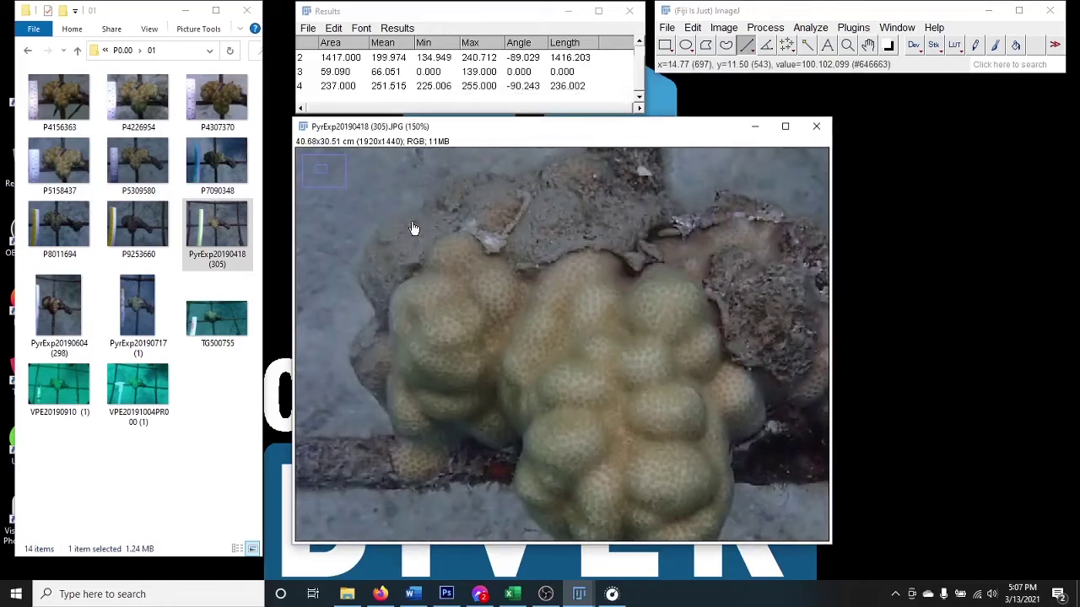
{"action": "left_click_drag", "start_coordinate": [724, 457], "coordinate": [650, 403]}
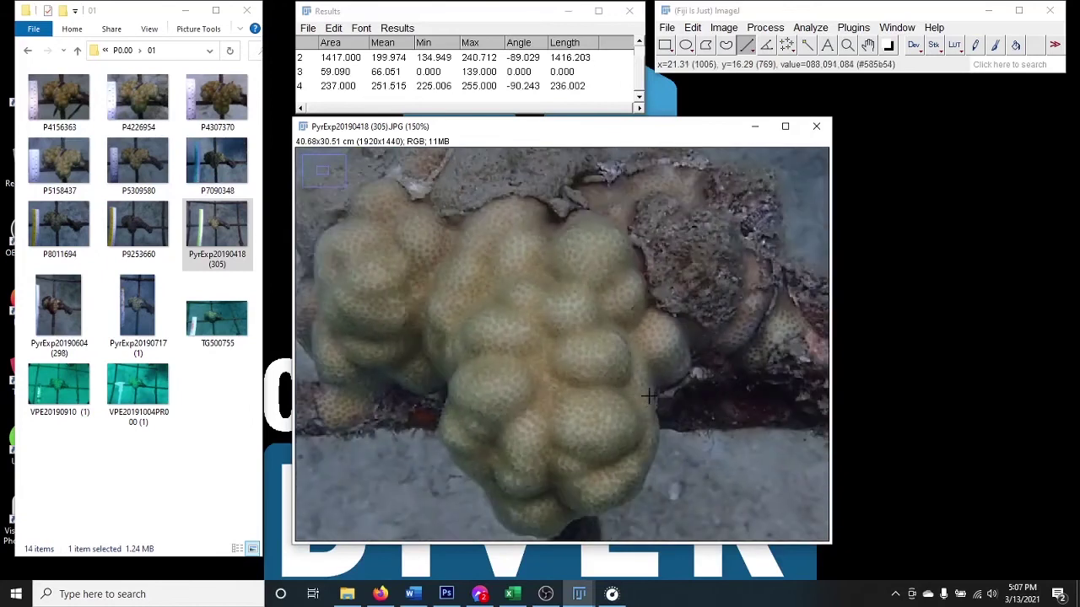
{"action": "key", "text": "minus"}
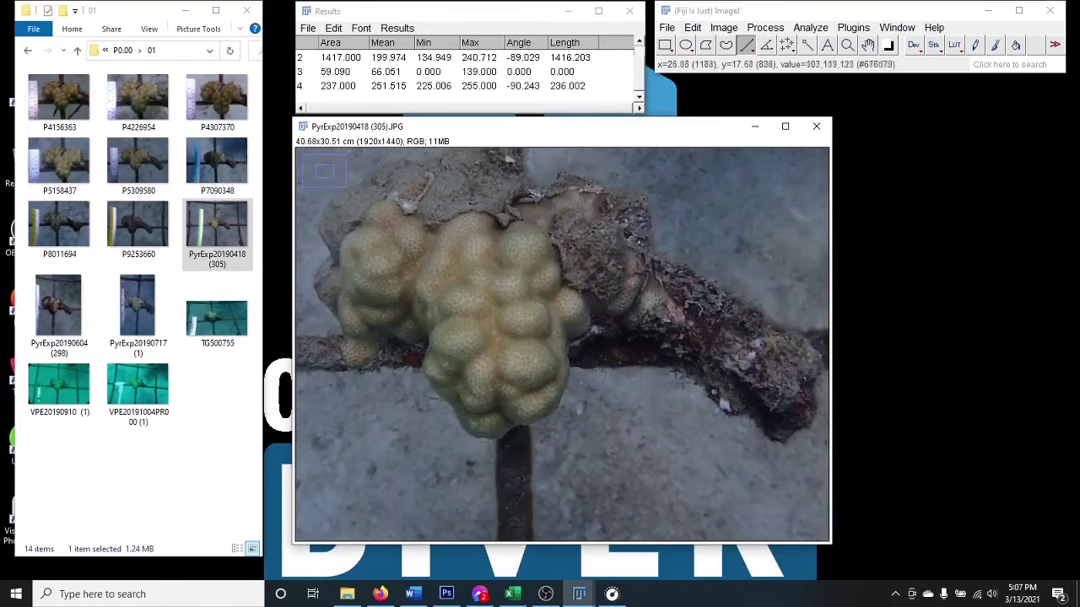
{"action": "left_click_drag", "start_coordinate": [542, 318], "coordinate": [610, 379]}
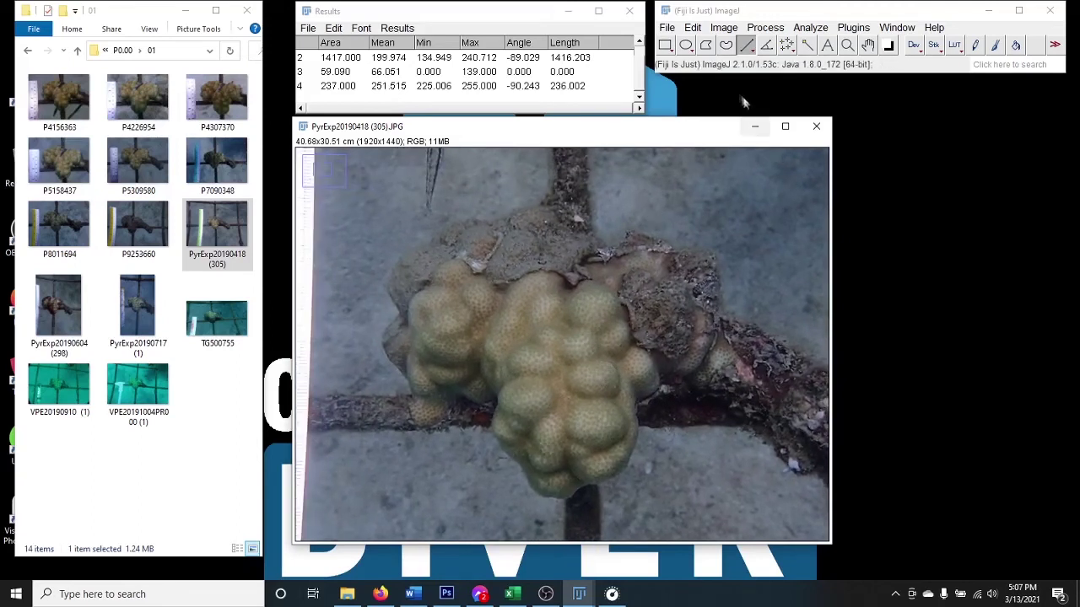
{"action": "left_click", "coordinate": [725, 48]}
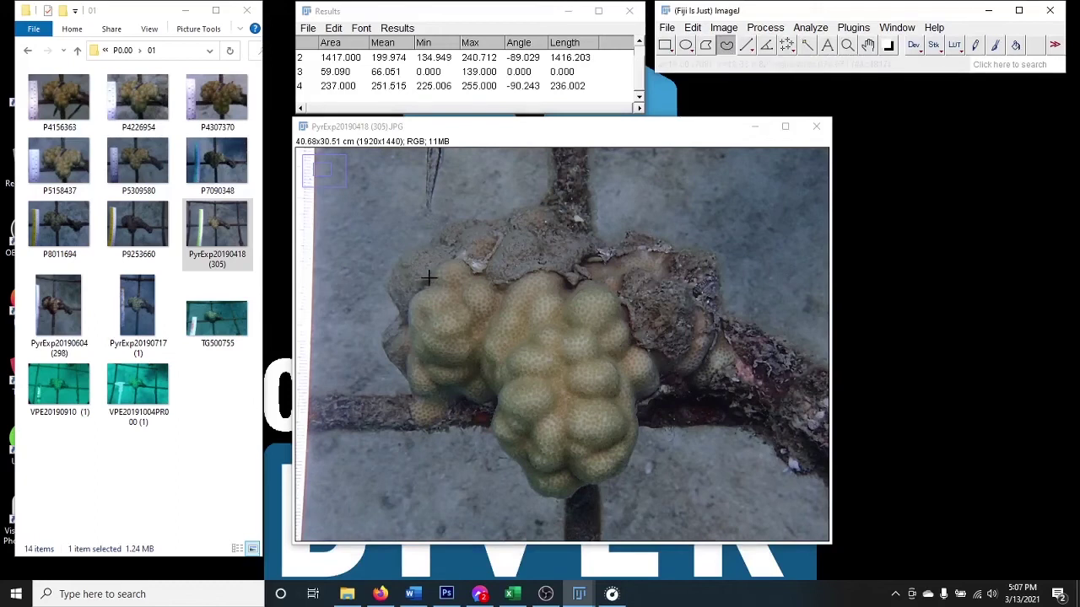
{"action": "left_click", "coordinate": [696, 314]}
{"action": "mouse_move", "coordinate": [712, 323]}
{"action": "left_mouse_down"}
{"action": "mouse_move", "coordinate": [750, 373]}
{"action": "mouse_move", "coordinate": [746, 384]}
{"action": "mouse_move", "coordinate": [712, 373]}
{"action": "mouse_move", "coordinate": [698, 391]}
{"action": "mouse_move", "coordinate": [675, 374]}
{"action": "mouse_move", "coordinate": [700, 311]}
{"action": "left_mouse_up"}
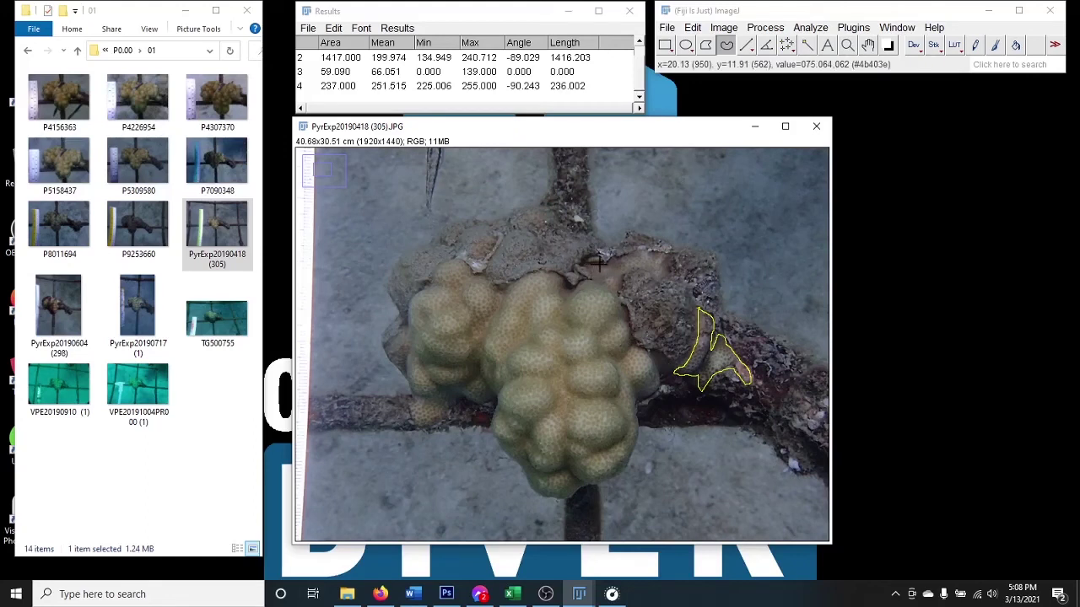
Add the main coral colony and the two small coral patches above it to the freehand selection.
{"action": "left_click_drag", "start_coordinate": [612, 256], "coordinate": [643, 249]}
{"action": "mouse_move", "coordinate": [620, 281]}
{"action": "left_mouse_down"}
{"action": "mouse_move", "coordinate": [654, 397]}
{"action": "mouse_move", "coordinate": [595, 481]}
{"action": "mouse_move", "coordinate": [504, 454]}
{"action": "mouse_move", "coordinate": [478, 404]}
{"action": "mouse_move", "coordinate": [404, 406]}
{"action": "mouse_move", "coordinate": [410, 346]}
{"action": "mouse_move", "coordinate": [438, 286]}
{"action": "mouse_move", "coordinate": [499, 292]}
{"action": "mouse_move", "coordinate": [595, 267]}
{"action": "left_mouse_up"}
{"action": "scroll", "coordinate": [476, 335], "scroll_direction": "up", "scroll_amount": 1}
{"action": "scroll", "coordinate": [514, 337], "scroll_direction": "up", "scroll_amount": 2}
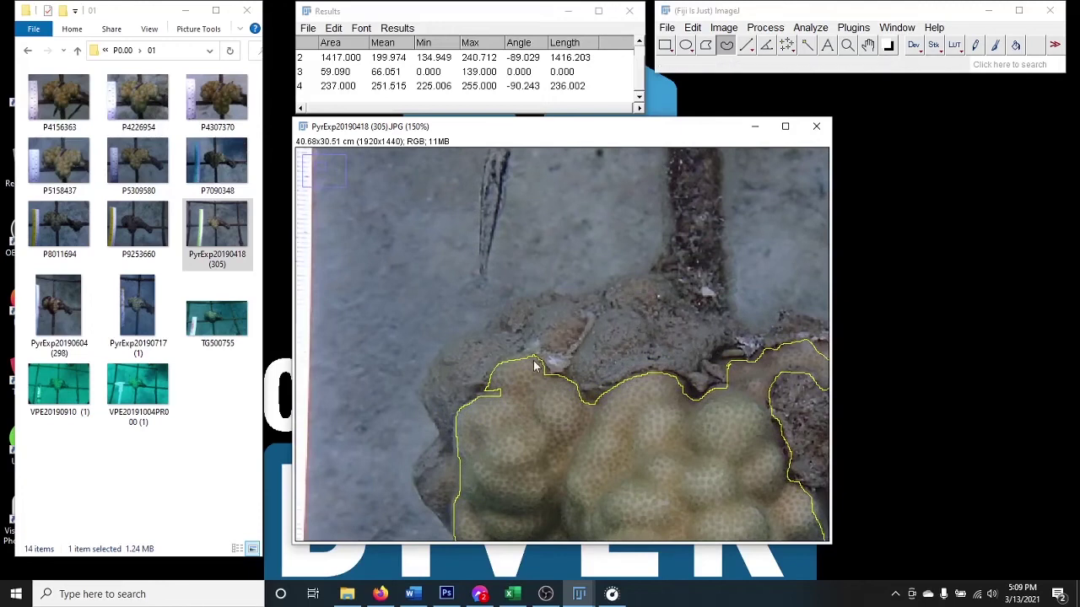
{"action": "mouse_move", "coordinate": [545, 335]}
{"action": "left_mouse_down"}
{"action": "mouse_move", "coordinate": [563, 320]}
{"action": "mouse_move", "coordinate": [563, 355]}
{"action": "mouse_move", "coordinate": [547, 330]}
{"action": "left_mouse_up"}
{"action": "mouse_move", "coordinate": [622, 285]}
{"action": "left_mouse_down"}
{"action": "mouse_move", "coordinate": [667, 284]}
{"action": "mouse_move", "coordinate": [624, 287]}
{"action": "left_mouse_up"}
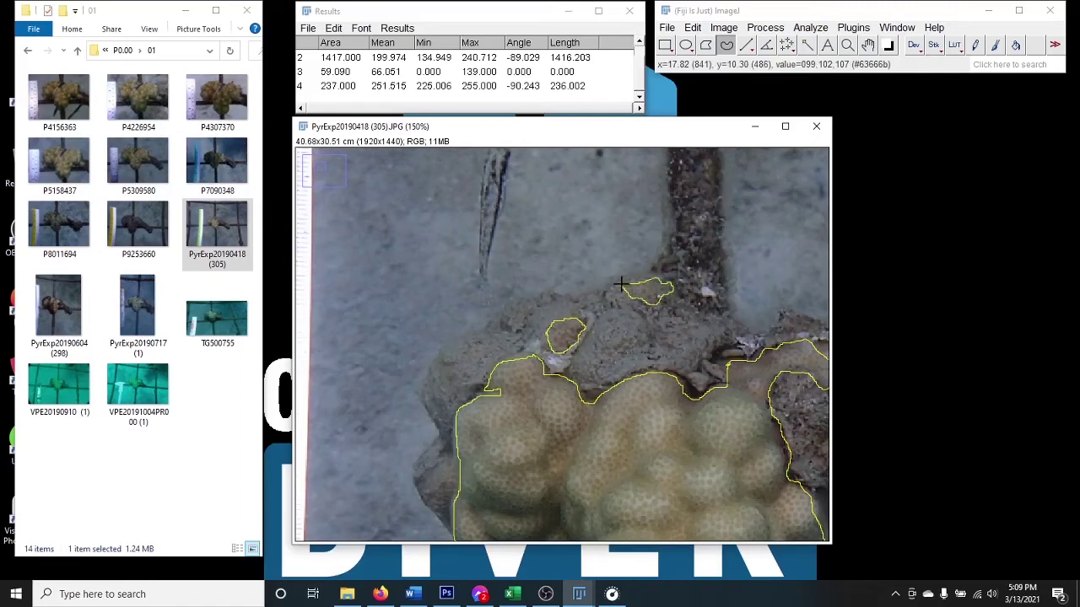
{"action": "key", "text": "minus"}
{"action": "key", "text": "minus"}
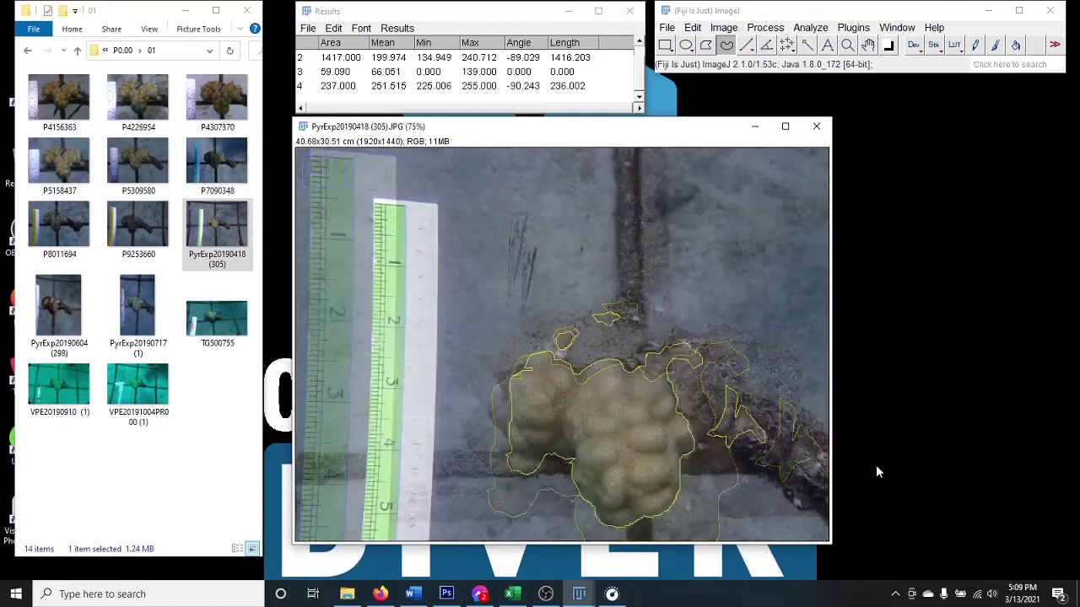
Clear the image outside the traced coral outlines and undo the clearing.
{"action": "left_click", "coordinate": [692, 27]}
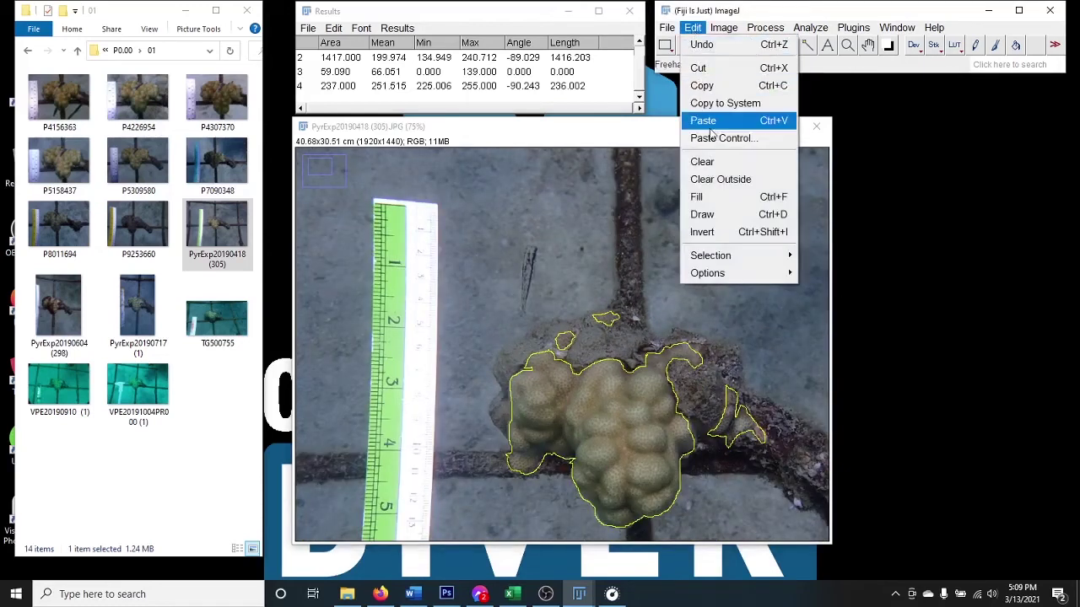
{"action": "left_click", "coordinate": [721, 179]}
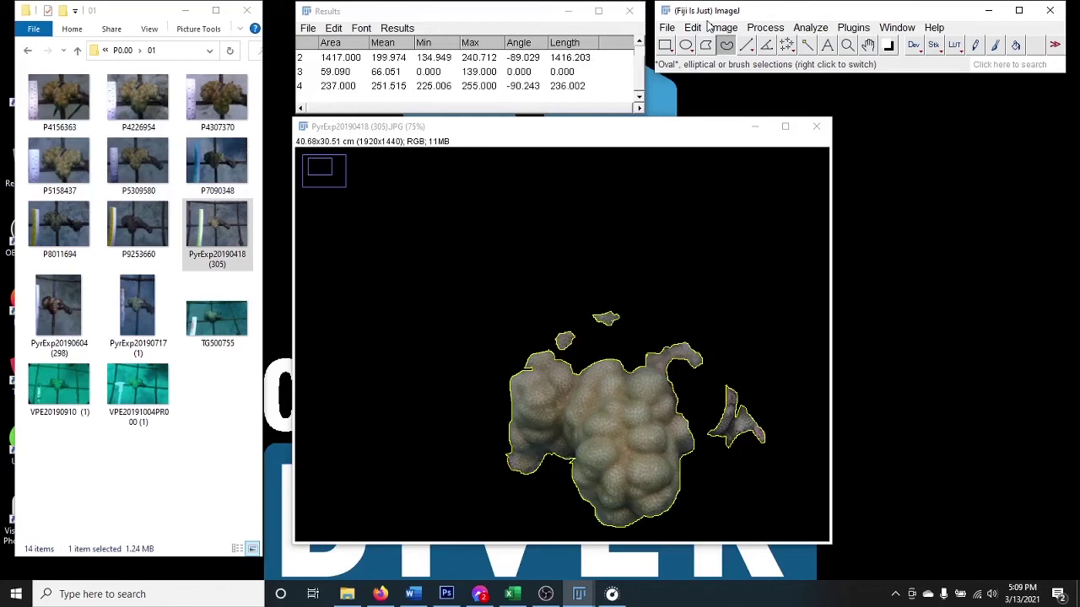
{"action": "key", "text": "ctrl+z"}
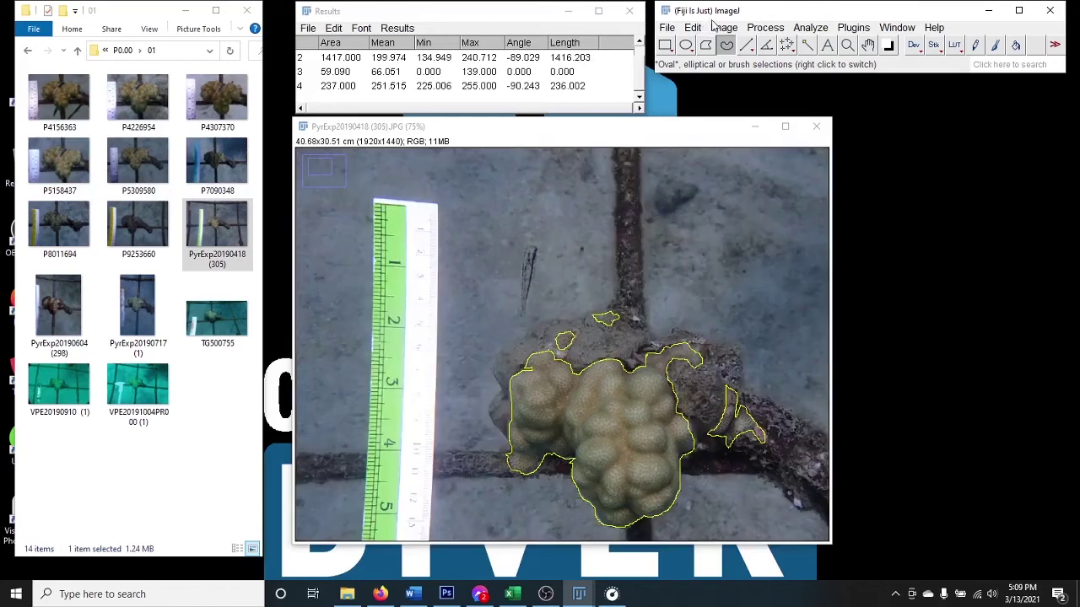
{"action": "key", "text": "ctrl+m"}
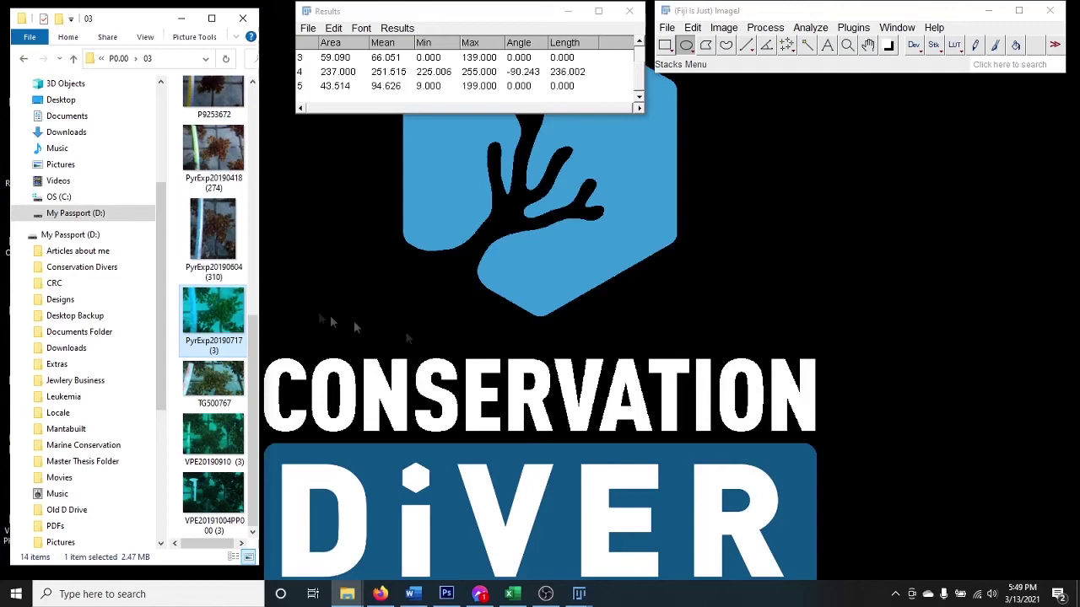
Open photo P4156355 from folder 03 and measure a straight line about 1561 pixels long from the ruler's end to its 6 cm mark.
{"action": "scroll", "coordinate": [236, 295], "scroll_direction": "up", "scroll_amount": 5}
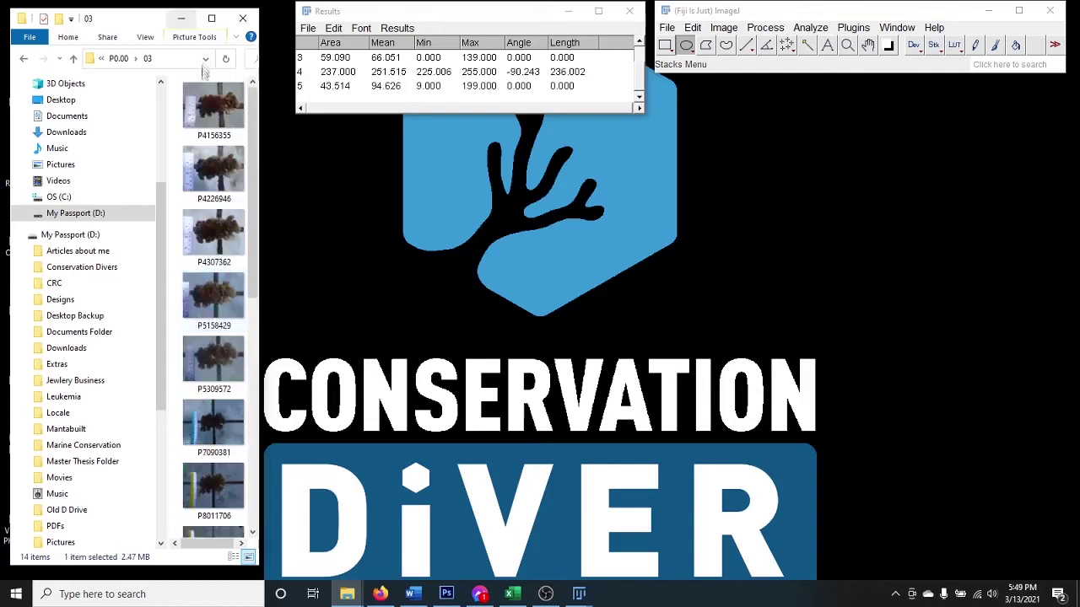
{"action": "mouse_move", "coordinate": [210, 110]}
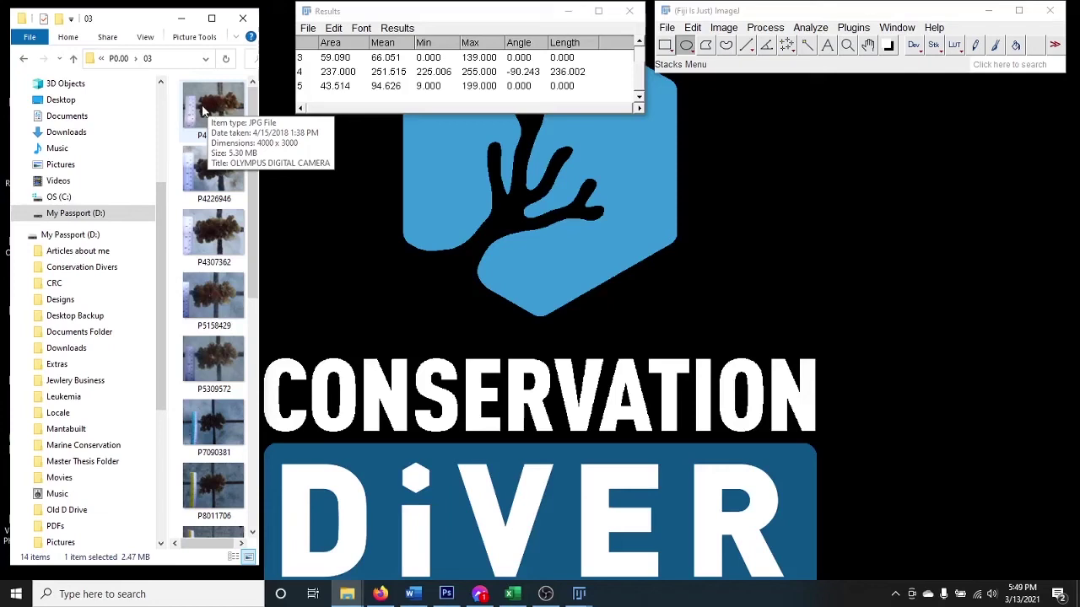
{"action": "left_click_drag", "start_coordinate": [209, 111], "coordinate": [709, 72]}
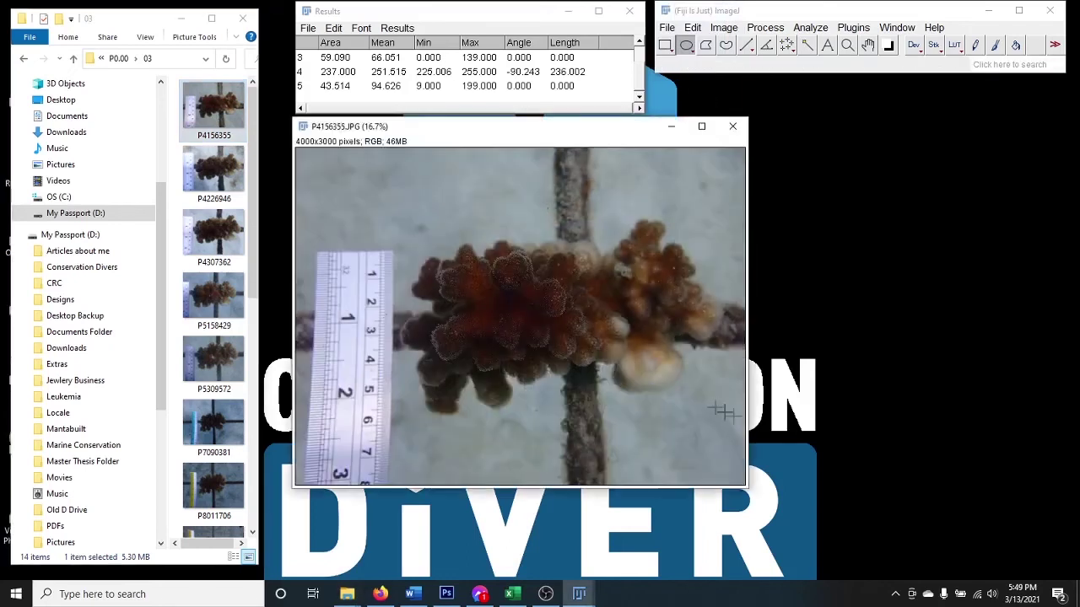
{"action": "left_click_drag", "start_coordinate": [751, 485], "coordinate": [843, 555]}
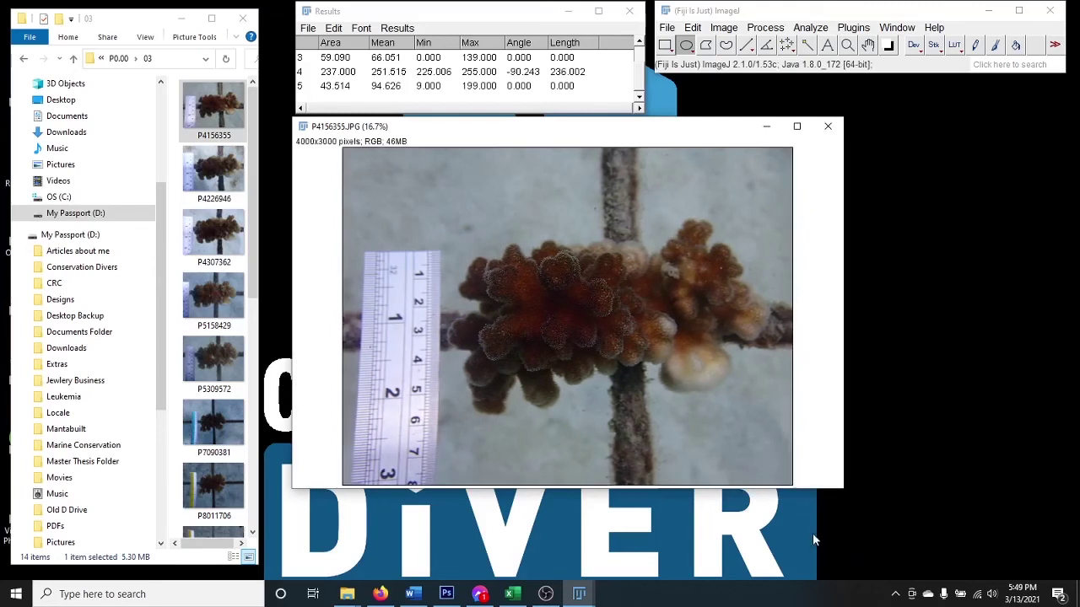
{"action": "left_click", "coordinate": [747, 51]}
{"action": "left_click_drag", "start_coordinate": [415, 251], "coordinate": [408, 426]}
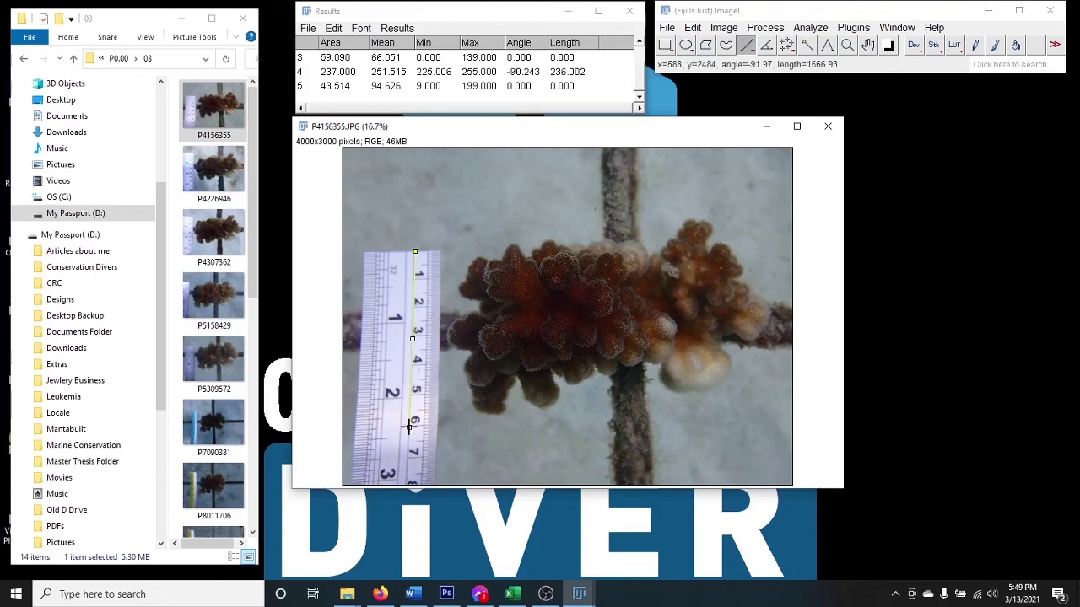
{"action": "key", "text": "ctrl+m"}
Set the scale of photo P4156355 with a known distance of 6 and cm as the unit of length.
{"action": "left_click", "coordinate": [810, 27]}
{"action": "left_click", "coordinate": [827, 171]}
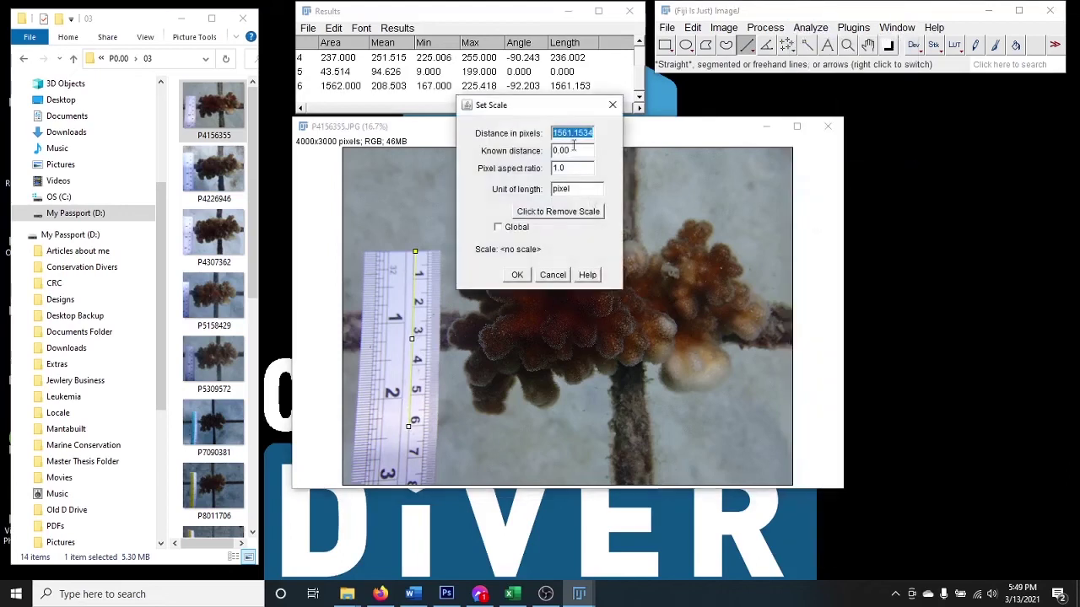
{"action": "type", "text": "6"}
{"action": "key", "text": "Tab"}
{"action": "type", "text": "cm"}
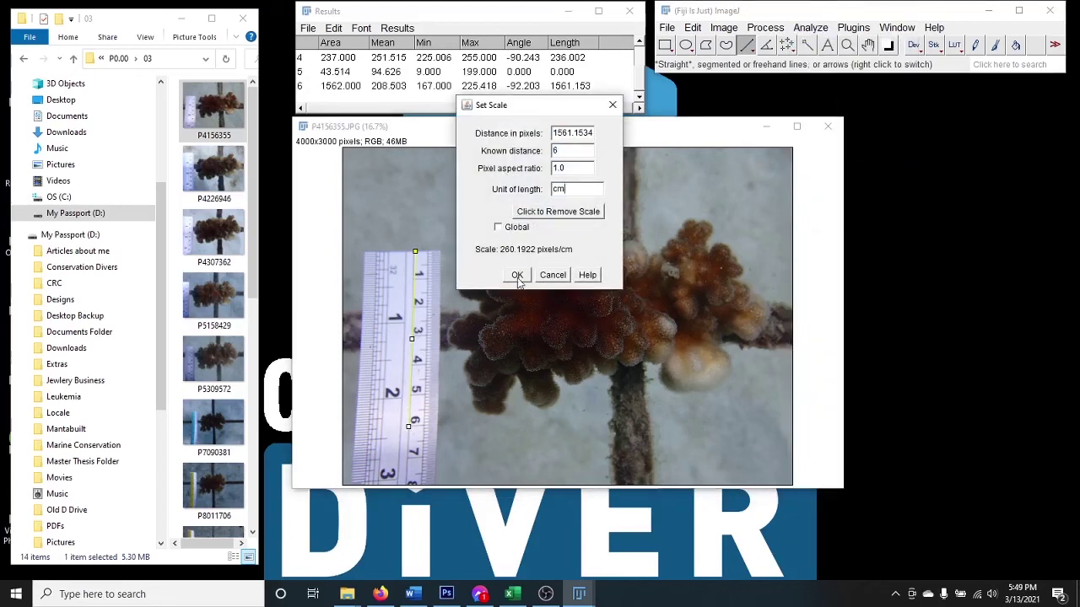
{"action": "left_click", "coordinate": [516, 275]}
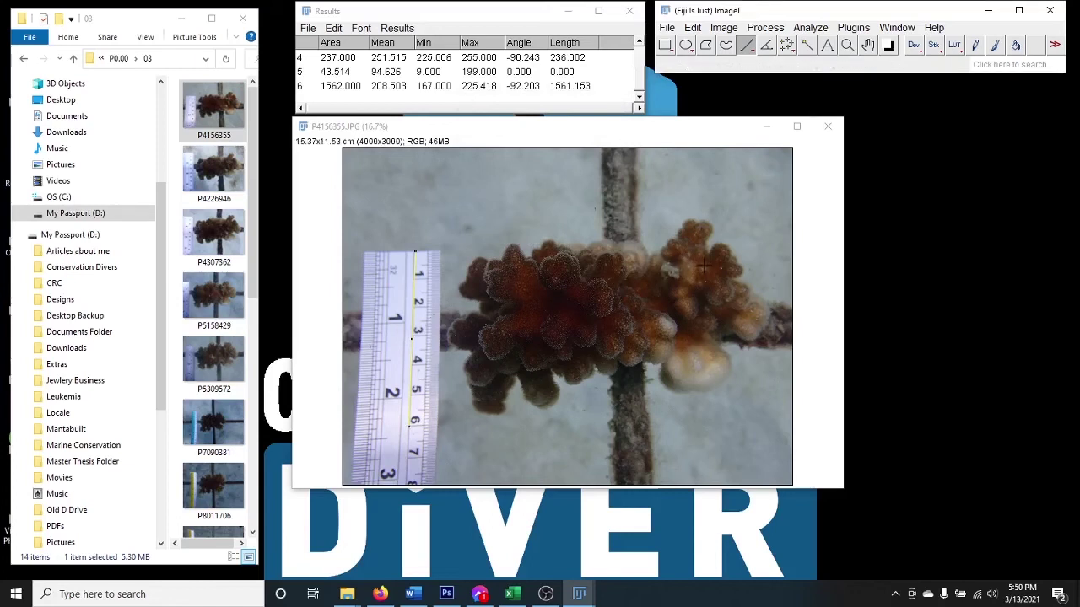
Trace a freehand outline around the whole coral in P4156355 and measure its area.
{"action": "left_click", "coordinate": [726, 44]}
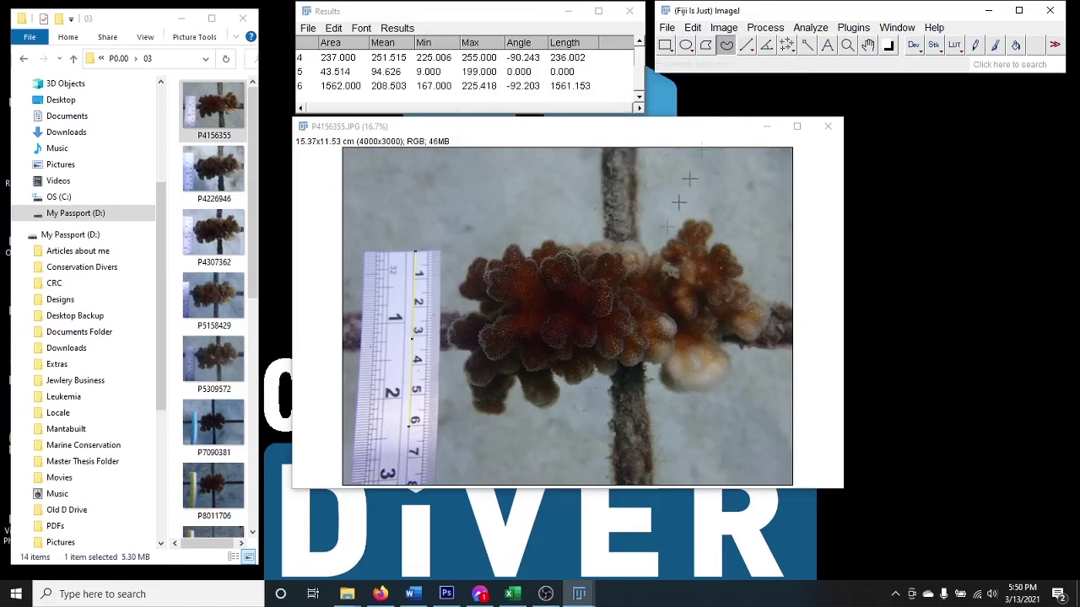
{"action": "left_click", "coordinate": [479, 255]}
{"action": "mouse_move", "coordinate": [478, 254]}
{"action": "left_mouse_down"}
{"action": "mouse_move", "coordinate": [540, 240]}
{"action": "mouse_move", "coordinate": [646, 250]}
{"action": "mouse_move", "coordinate": [708, 222]}
{"action": "mouse_move", "coordinate": [769, 323]}
{"action": "mouse_move", "coordinate": [665, 388]}
{"action": "mouse_move", "coordinate": [617, 366]}
{"action": "mouse_move", "coordinate": [563, 384]}
{"action": "mouse_move", "coordinate": [538, 408]}
{"action": "mouse_move", "coordinate": [501, 413]}
{"action": "mouse_move", "coordinate": [463, 355]}
{"action": "mouse_move", "coordinate": [456, 315]}
{"action": "mouse_move", "coordinate": [456, 285]}
{"action": "mouse_move", "coordinate": [478, 253]}
{"action": "left_mouse_up"}
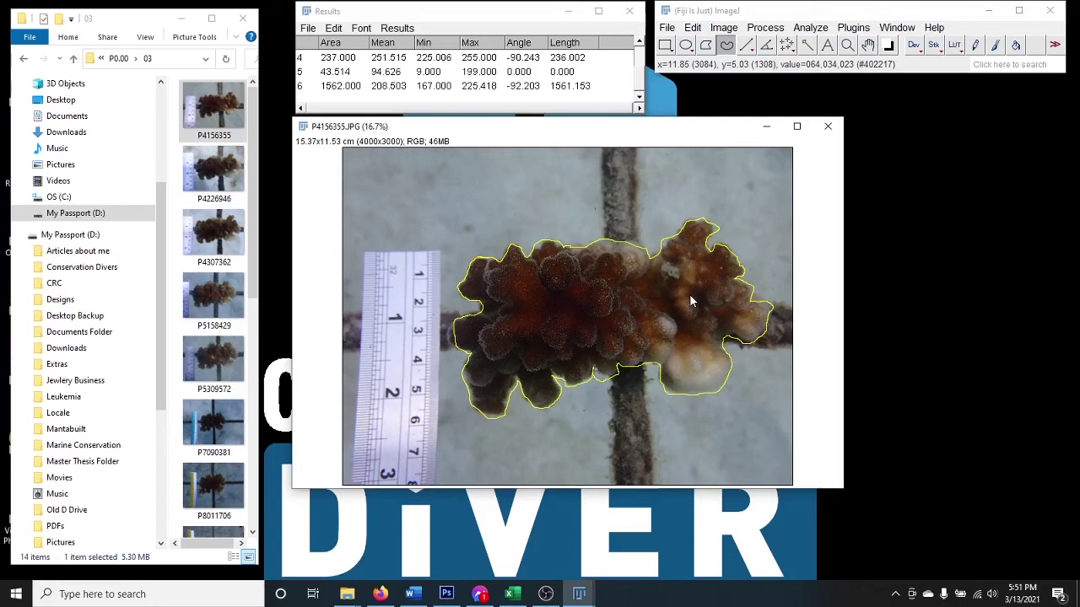
{"action": "key", "text": "ctrl+m"}
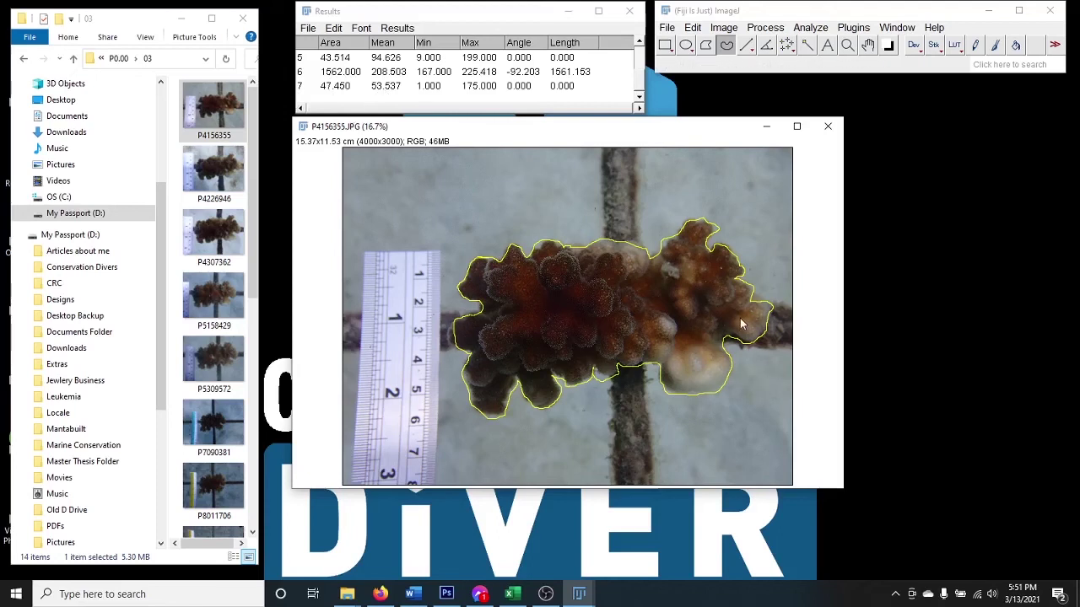
Open photo PyrExp20190717 (3) and enlarge it to 25% so the whole coral fits in view.
{"action": "scroll", "coordinate": [213, 355], "scroll_direction": "down", "scroll_amount": 5}
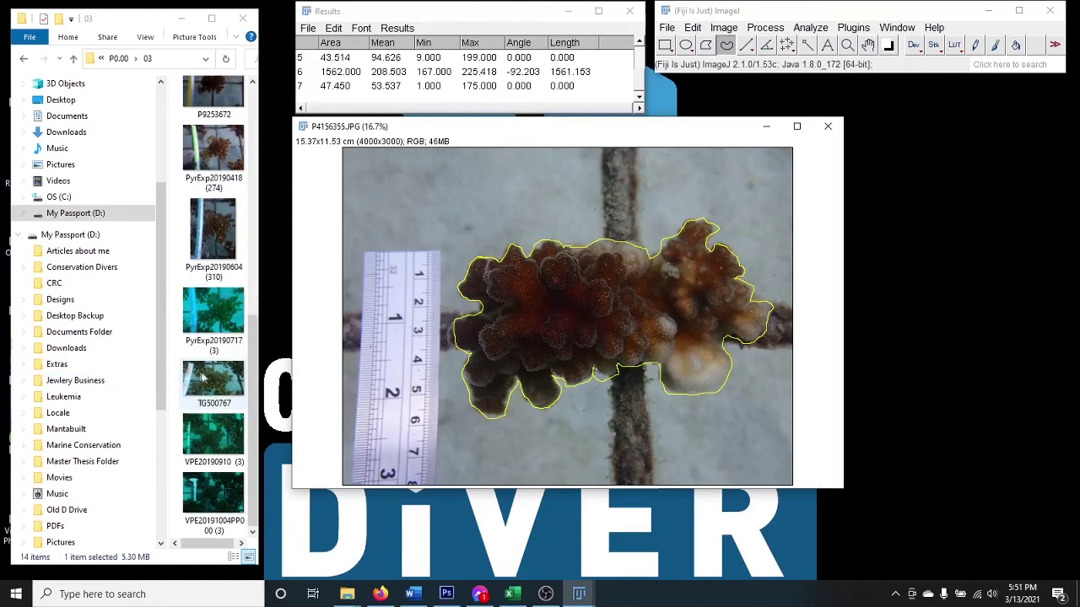
{"action": "left_click", "coordinate": [215, 319]}
{"action": "right_click", "coordinate": [216, 318]}
{"action": "left_click_drag", "start_coordinate": [226, 318], "coordinate": [800, 72]}
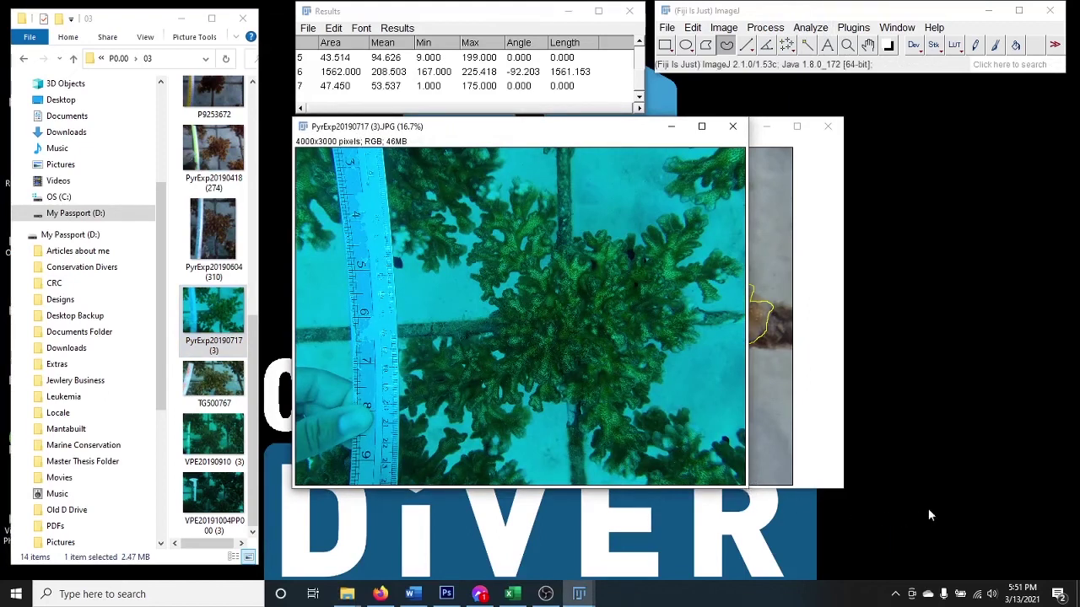
{"action": "key", "text": "plus"}
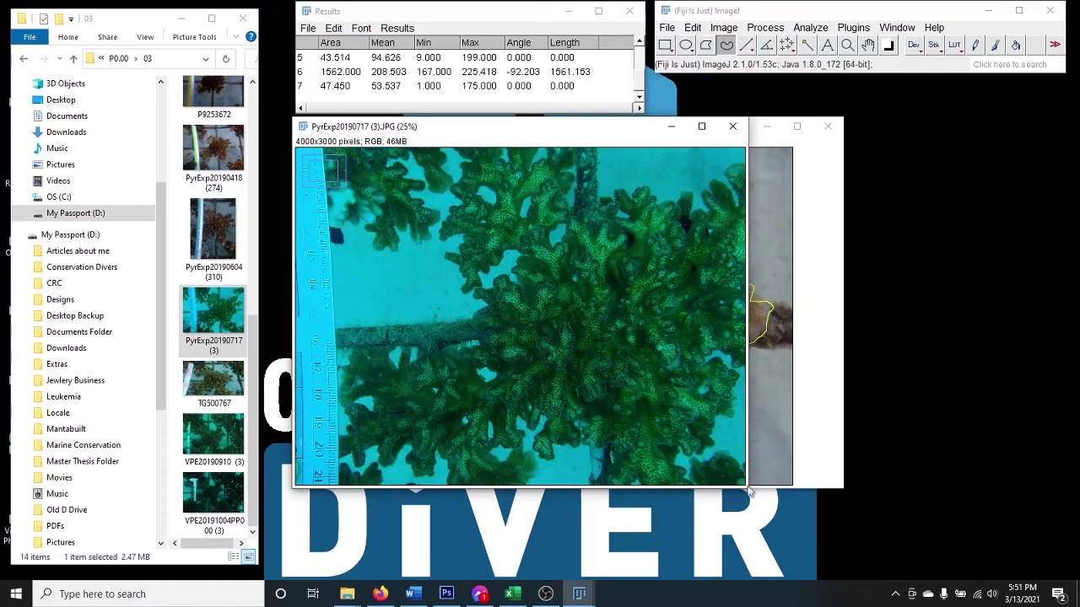
{"action": "key", "text": "plus"}
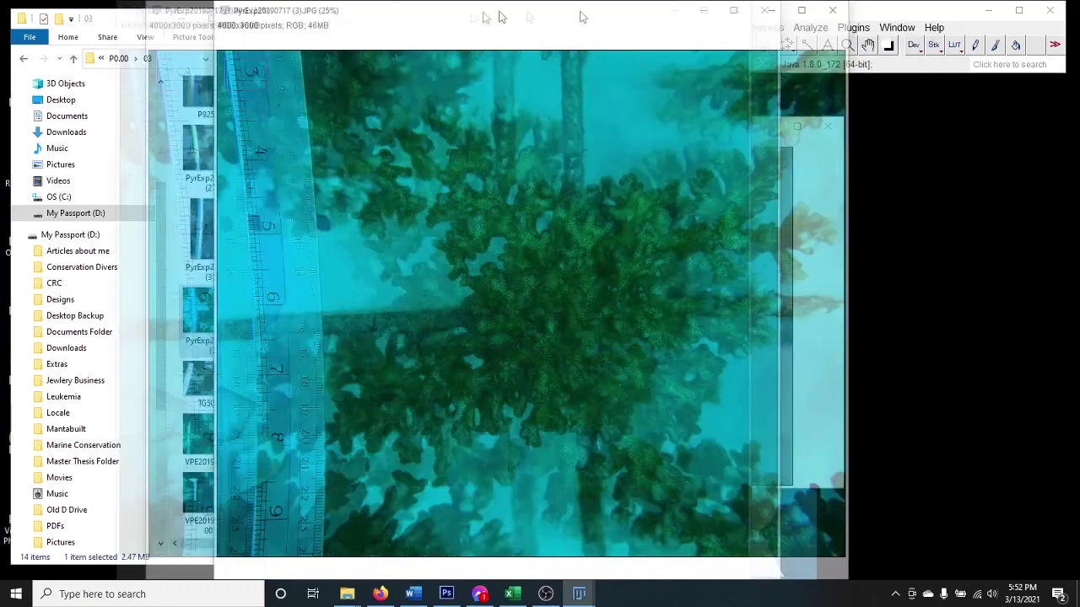
{"action": "left_click_drag", "start_coordinate": [499, 17], "coordinate": [533, 5]}
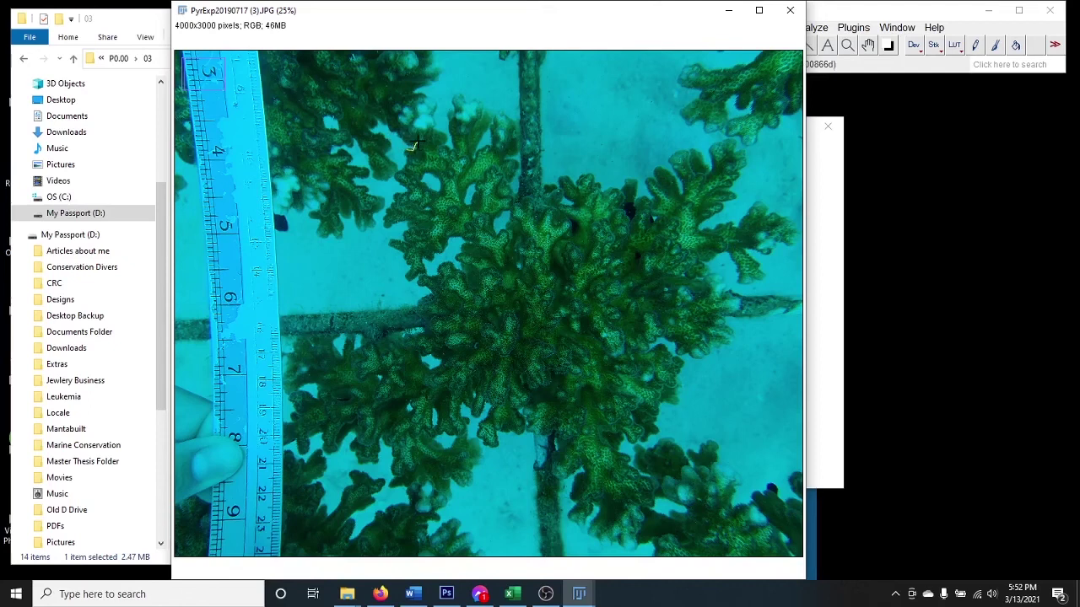
Try to trace the coral's outline freehand in PyrExp20190717 (3) and discard the selection.
{"action": "mouse_move", "coordinate": [434, 136]}
{"action": "left_mouse_down"}
{"action": "mouse_move", "coordinate": [460, 97]}
{"action": "mouse_move", "coordinate": [527, 127]}
{"action": "mouse_move", "coordinate": [520, 171]}
{"action": "mouse_move", "coordinate": [546, 187]}
{"action": "mouse_move", "coordinate": [635, 182]}
{"action": "mouse_move", "coordinate": [651, 201]}
{"action": "mouse_move", "coordinate": [659, 173]}
{"action": "mouse_move", "coordinate": [685, 191]}
{"action": "mouse_move", "coordinate": [669, 160]}
{"action": "mouse_move", "coordinate": [709, 168]}
{"action": "mouse_move", "coordinate": [721, 137]}
{"action": "mouse_move", "coordinate": [744, 171]}
{"action": "mouse_move", "coordinate": [733, 204]}
{"action": "mouse_move", "coordinate": [707, 222]}
{"action": "mouse_move", "coordinate": [754, 205]}
{"action": "mouse_move", "coordinate": [780, 206]}
{"action": "mouse_move", "coordinate": [798, 226]}
{"action": "mouse_move", "coordinate": [736, 279]}
{"action": "mouse_move", "coordinate": [721, 270]}
{"action": "mouse_move", "coordinate": [739, 308]}
{"action": "mouse_move", "coordinate": [732, 345]}
{"action": "mouse_move", "coordinate": [694, 361]}
{"action": "mouse_move", "coordinate": [622, 439]}
{"action": "mouse_move", "coordinate": [641, 511]}
{"action": "mouse_move", "coordinate": [606, 544]}
{"action": "mouse_move", "coordinate": [580, 523]}
{"action": "mouse_move", "coordinate": [552, 437]}
{"action": "mouse_move", "coordinate": [482, 437]}
{"action": "mouse_move", "coordinate": [483, 409]}
{"action": "mouse_move", "coordinate": [445, 435]}
{"action": "left_mouse_up"}
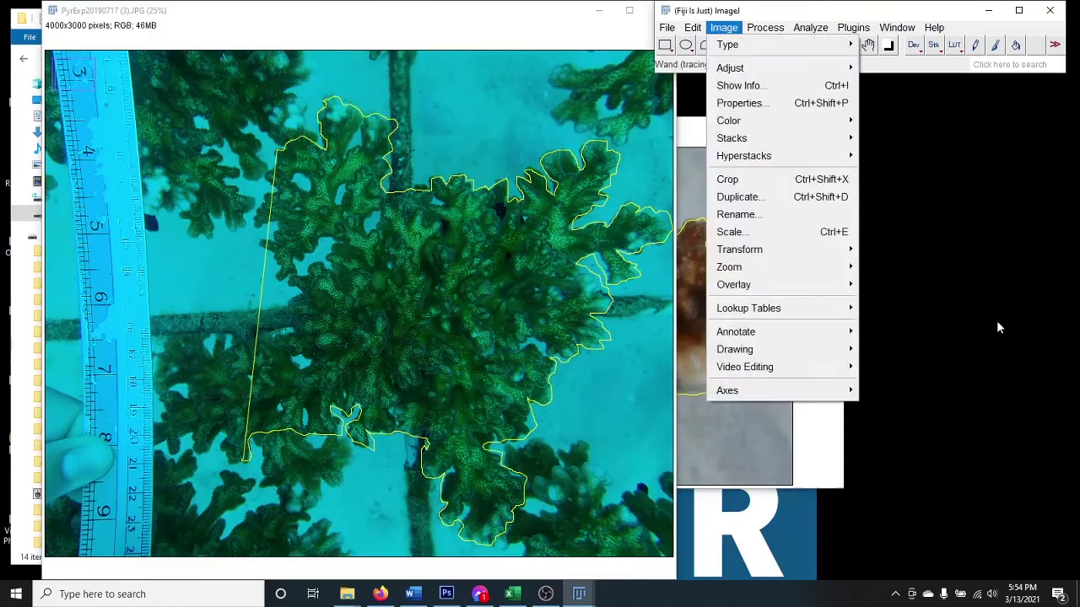
{"action": "left_click", "coordinate": [996, 320]}
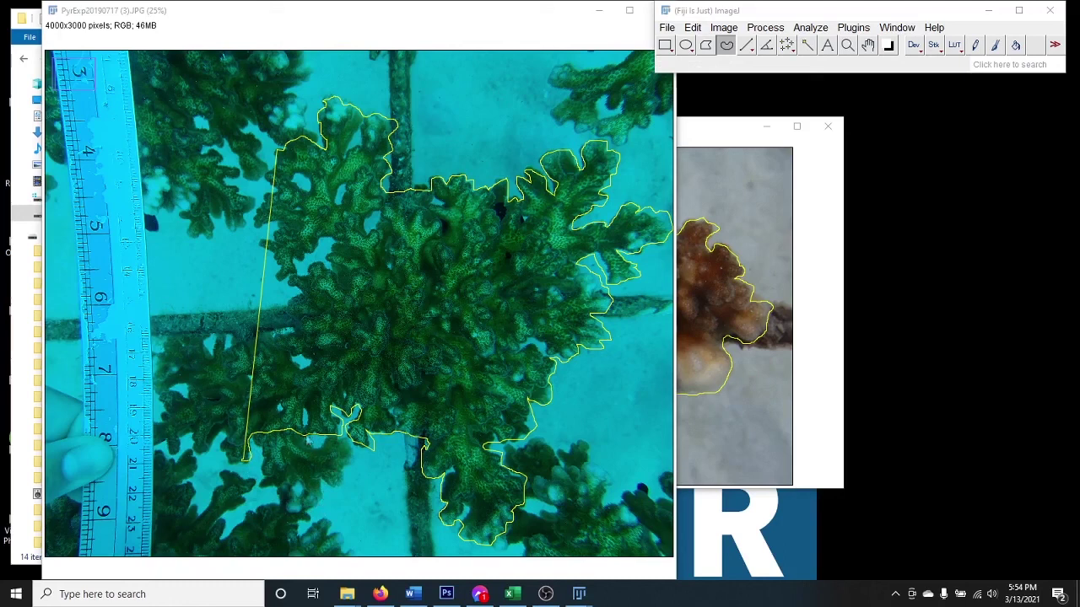
{"action": "left_click", "coordinate": [723, 27]}
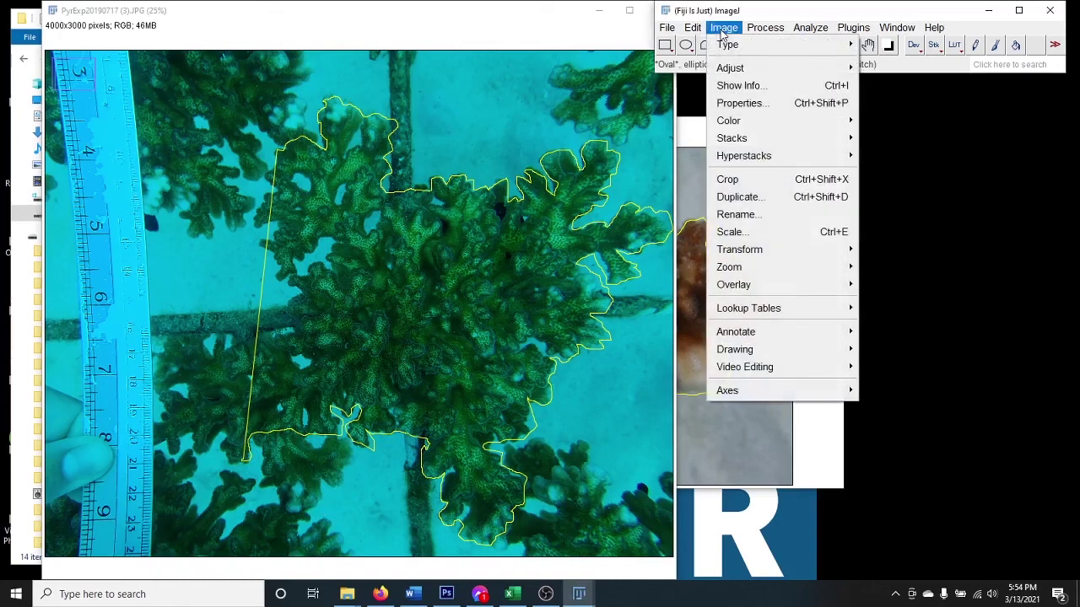
{"action": "mouse_move", "coordinate": [698, 30]}
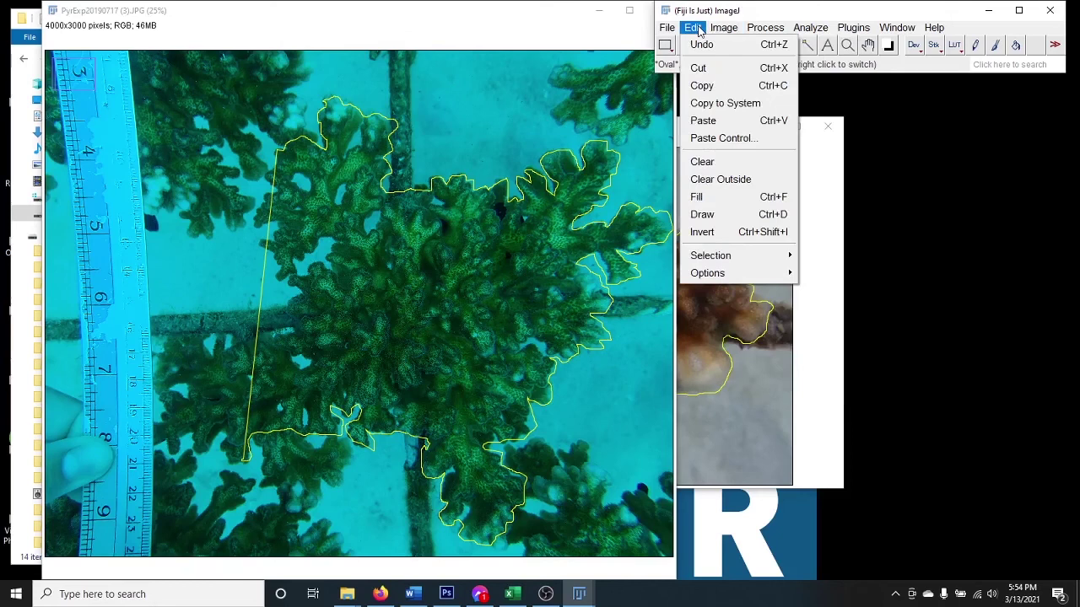
{"action": "mouse_move", "coordinate": [713, 264]}
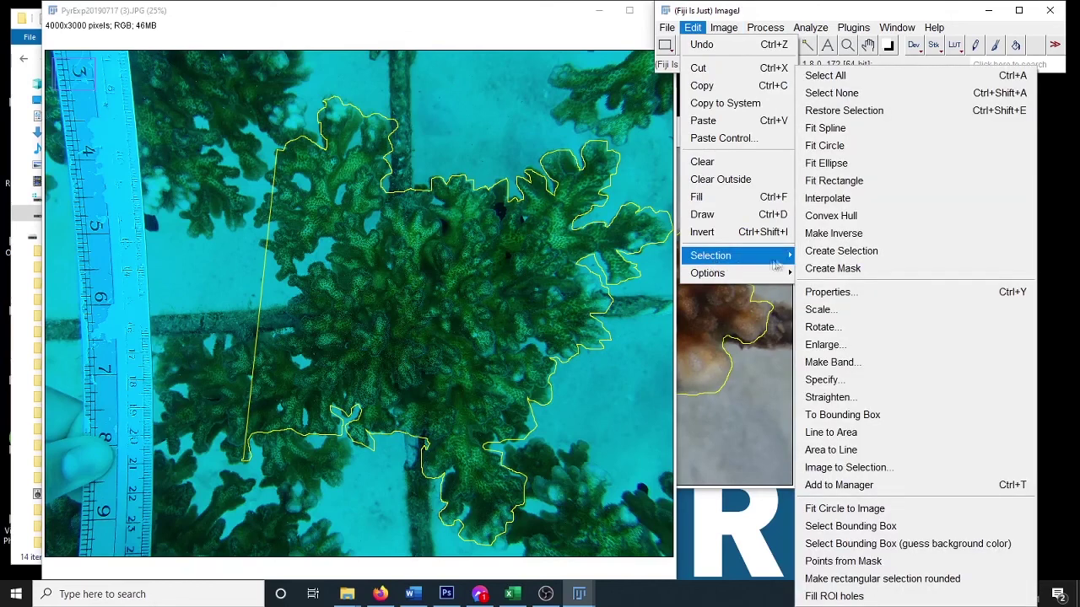
{"action": "left_click", "coordinate": [817, 96]}
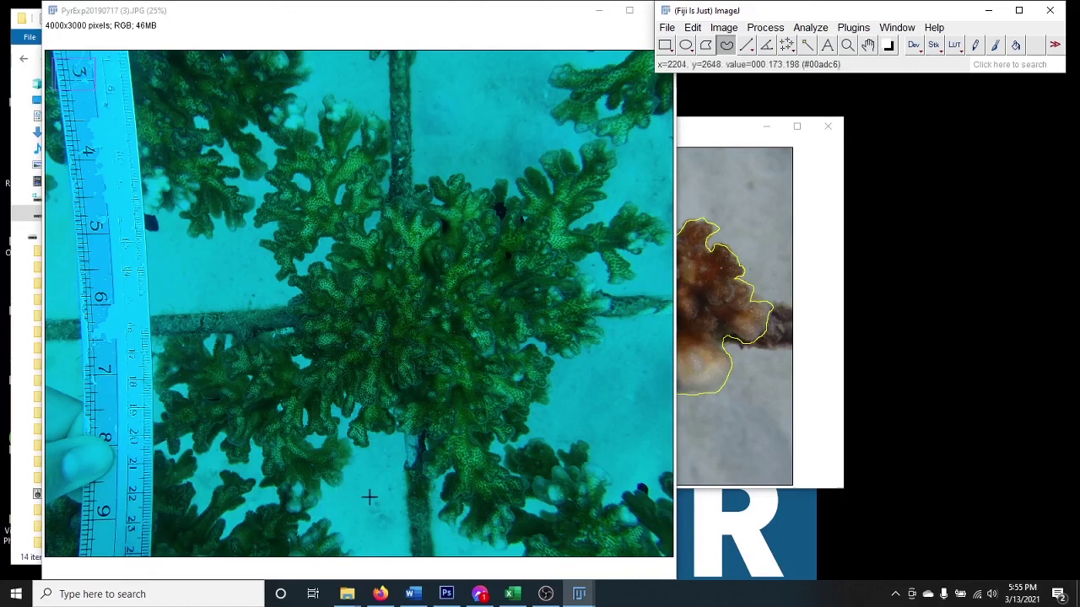
Trace the entire coral freehand, including its branches beside the ruler, and clear the image outside the outline.
{"action": "left_click", "coordinate": [317, 486]}
{"action": "mouse_move", "coordinate": [319, 496]}
{"action": "left_mouse_down"}
{"action": "mouse_move", "coordinate": [285, 511]}
{"action": "mouse_move", "coordinate": [255, 489]}
{"action": "mouse_move", "coordinate": [220, 432]}
{"action": "mouse_move", "coordinate": [153, 440]}
{"action": "mouse_move", "coordinate": [157, 336]}
{"action": "mouse_move", "coordinate": [229, 332]}
{"action": "mouse_move", "coordinate": [291, 291]}
{"action": "mouse_move", "coordinate": [263, 190]}
{"action": "mouse_move", "coordinate": [319, 130]}
{"action": "mouse_move", "coordinate": [367, 106]}
{"action": "mouse_move", "coordinate": [392, 169]}
{"action": "mouse_move", "coordinate": [431, 177]}
{"action": "mouse_move", "coordinate": [541, 179]}
{"action": "mouse_move", "coordinate": [601, 140]}
{"action": "mouse_move", "coordinate": [589, 218]}
{"action": "mouse_move", "coordinate": [665, 224]}
{"action": "mouse_move", "coordinate": [548, 376]}
{"action": "mouse_move", "coordinate": [524, 434]}
{"action": "mouse_move", "coordinate": [527, 506]}
{"action": "mouse_move", "coordinate": [440, 506]}
{"action": "mouse_move", "coordinate": [413, 432]}
{"action": "mouse_move", "coordinate": [347, 403]}
{"action": "mouse_move", "coordinate": [338, 473]}
{"action": "mouse_move", "coordinate": [323, 486]}
{"action": "left_mouse_up"}
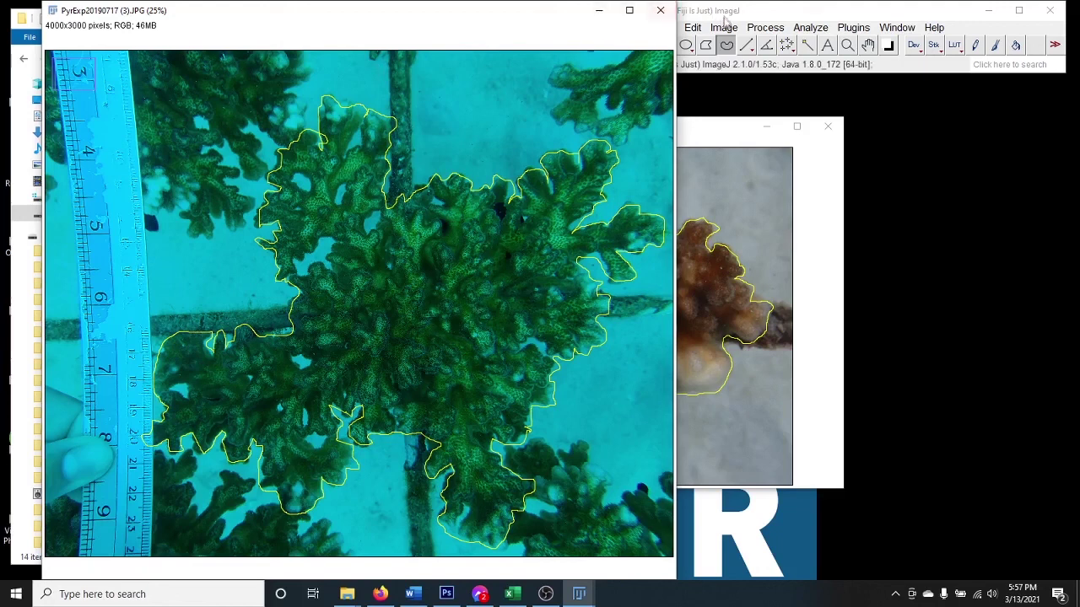
{"action": "left_click", "coordinate": [694, 28]}
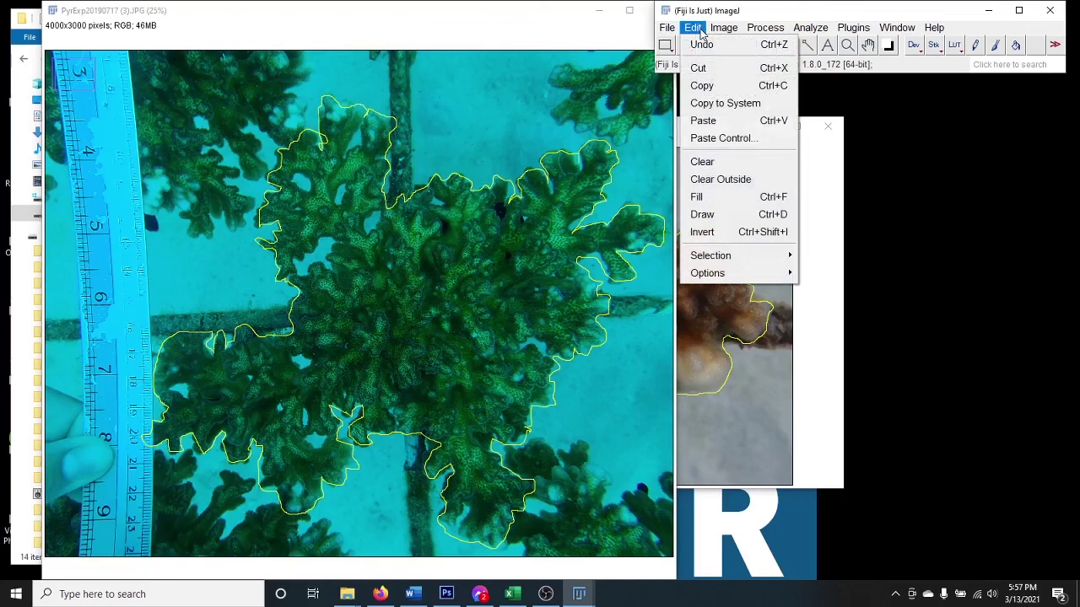
{"action": "left_click", "coordinate": [722, 180]}
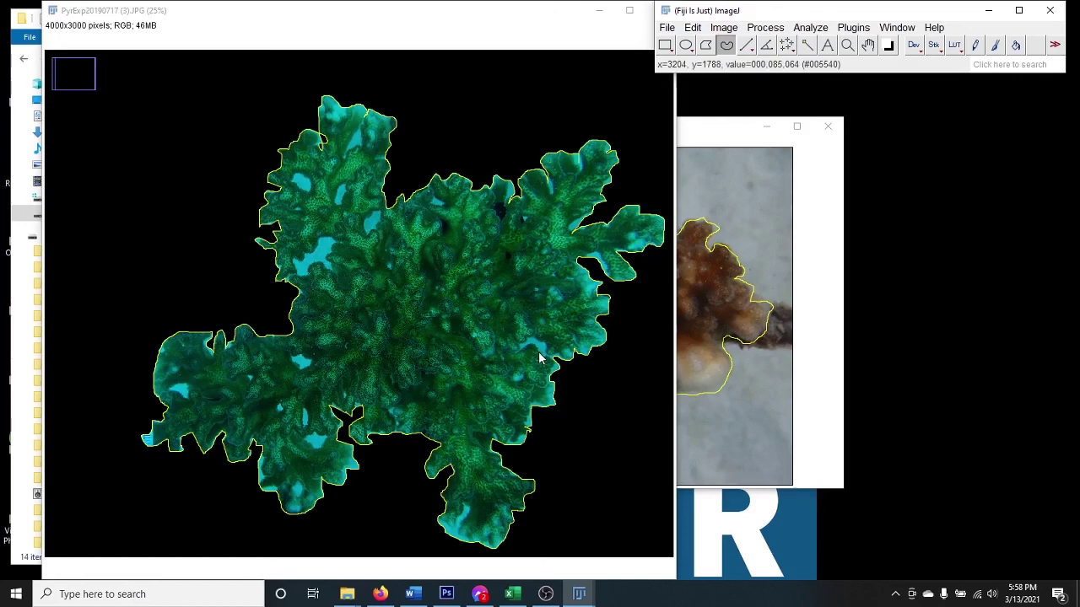
{"action": "left_click", "coordinate": [469, 14]}
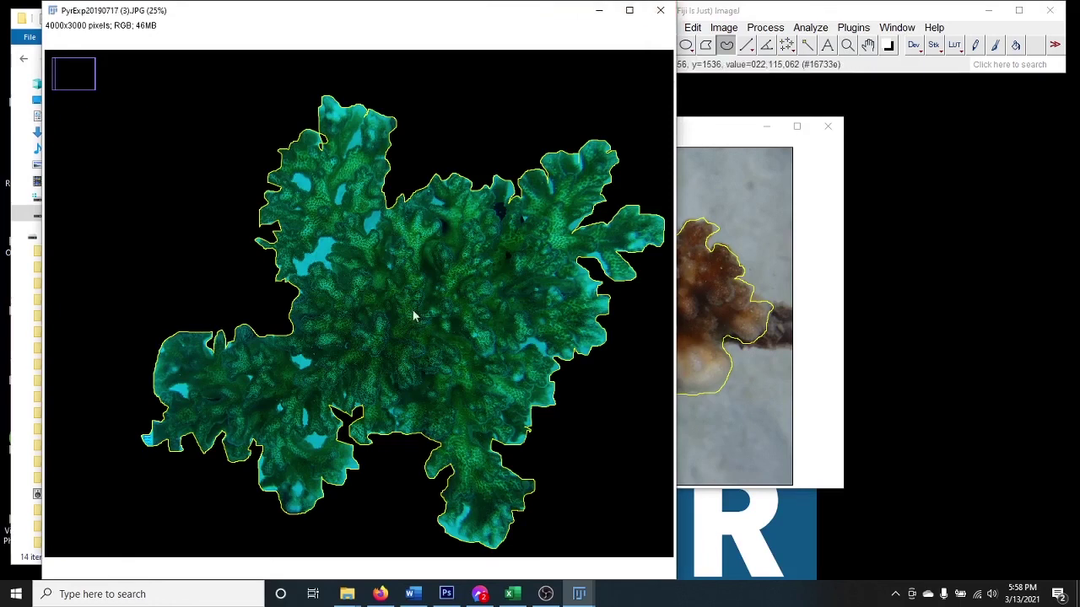